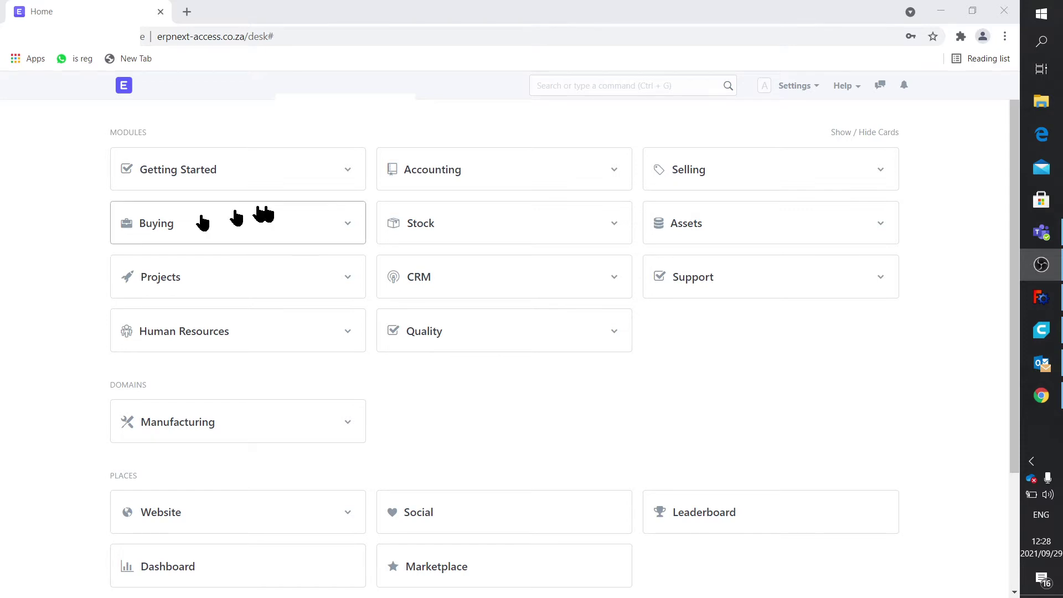
Open the 433 Radio item, confirm its default unit is Each, and return to the Item list
left_click(421, 224)
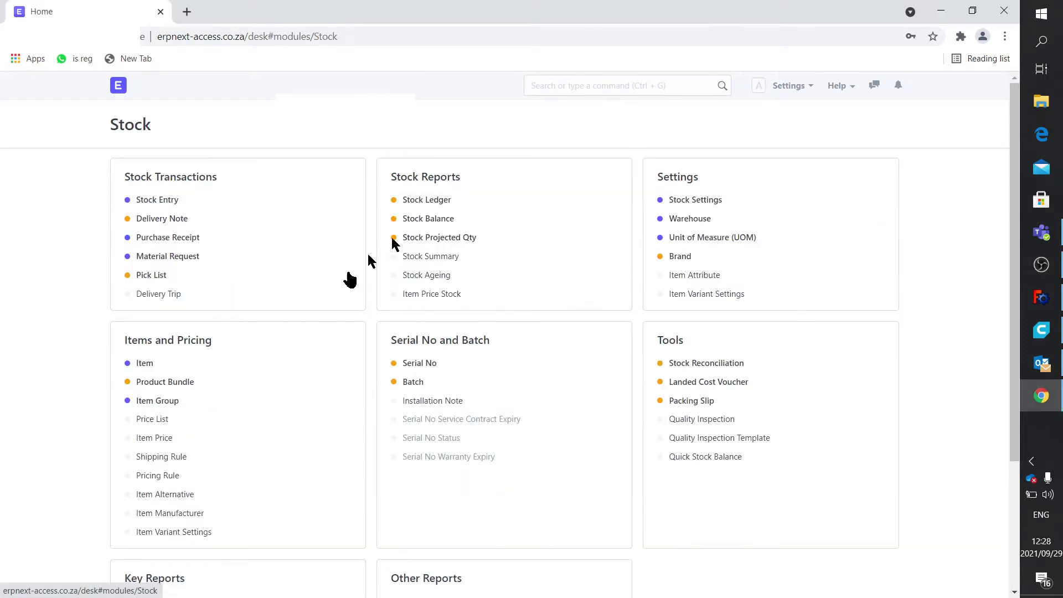
left_click(145, 363)
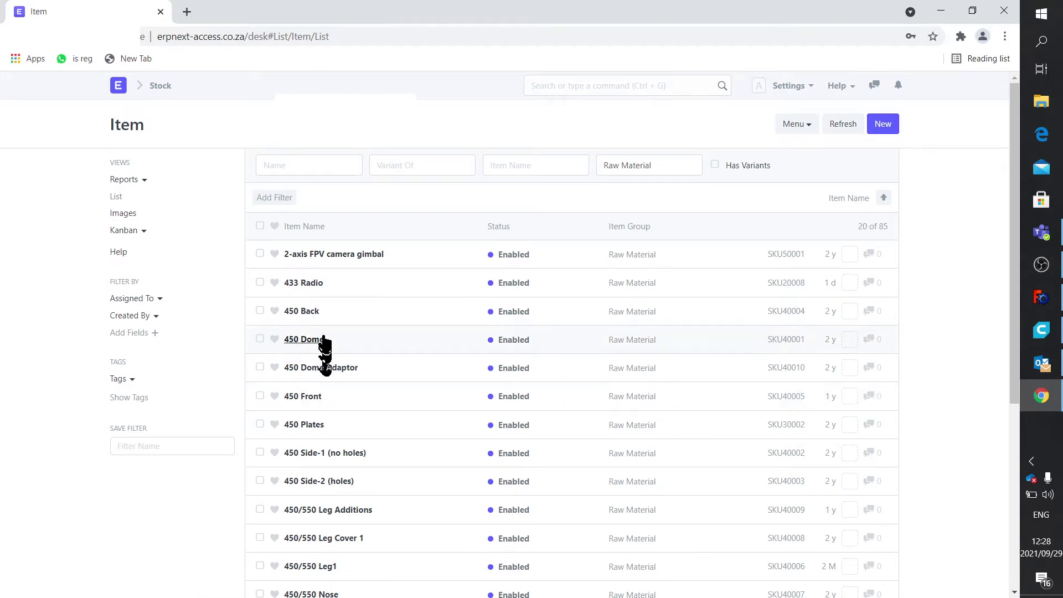
left_click(314, 284)
scroll(380, 409, "down", 10)
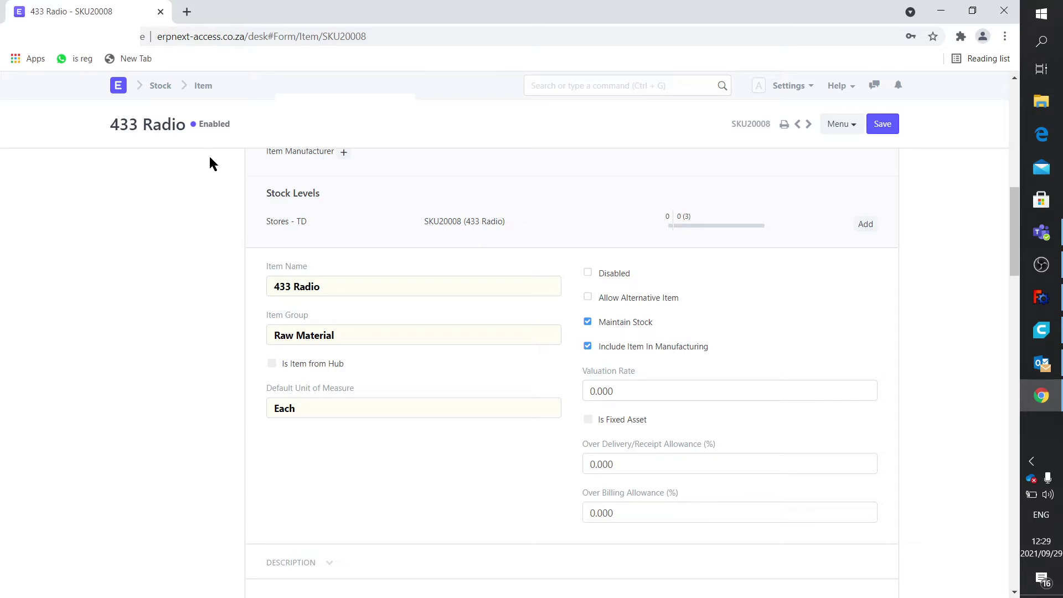
left_click(201, 89)
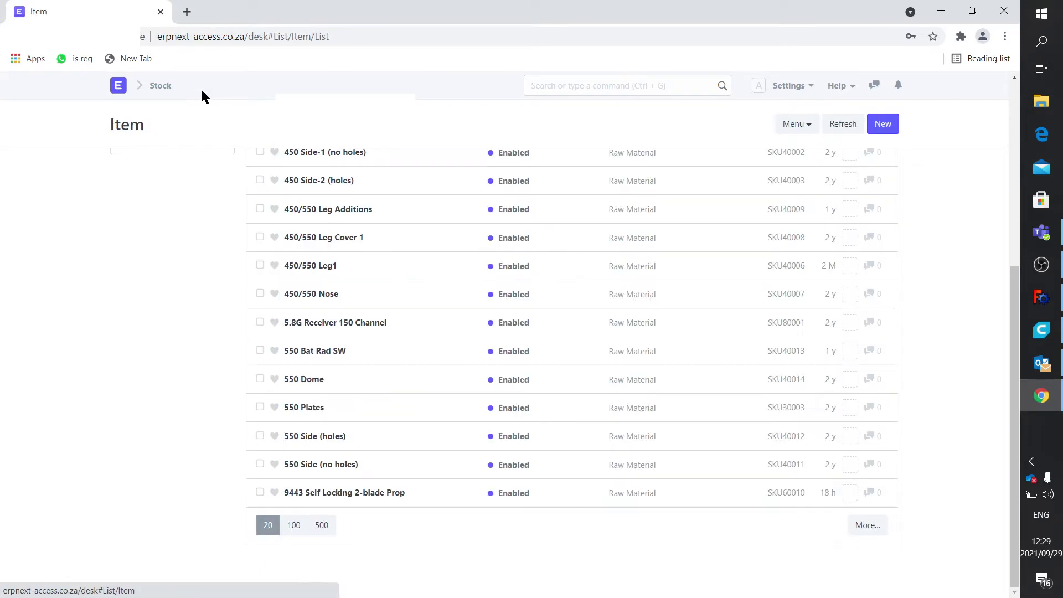
Open 9443 Self Locking 2-blade Prop and expand its units: Each at factor 1, Box at 2
left_click(341, 497)
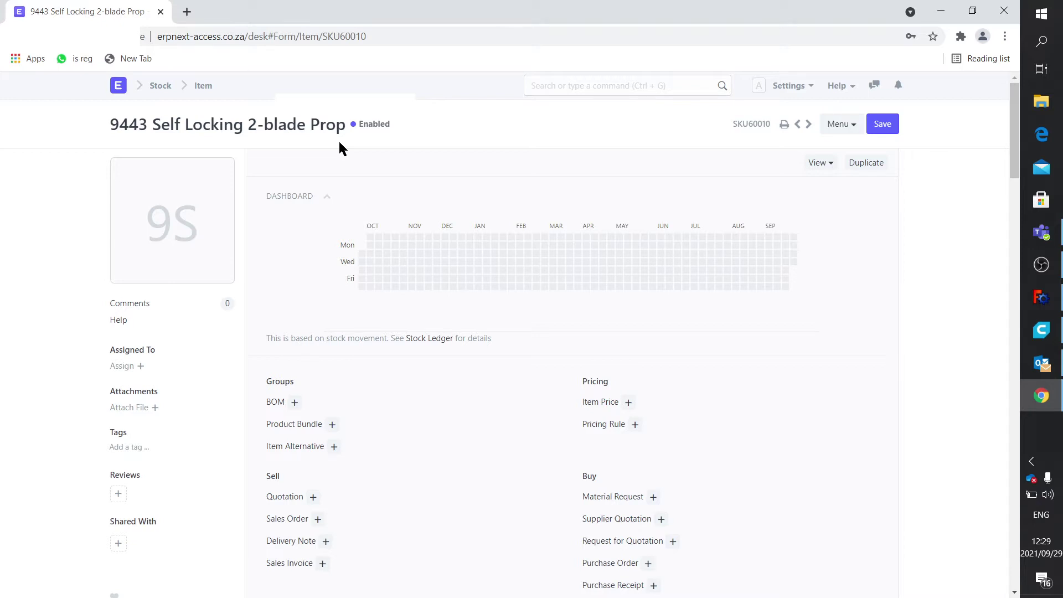
scroll(338, 354, "down", 15)
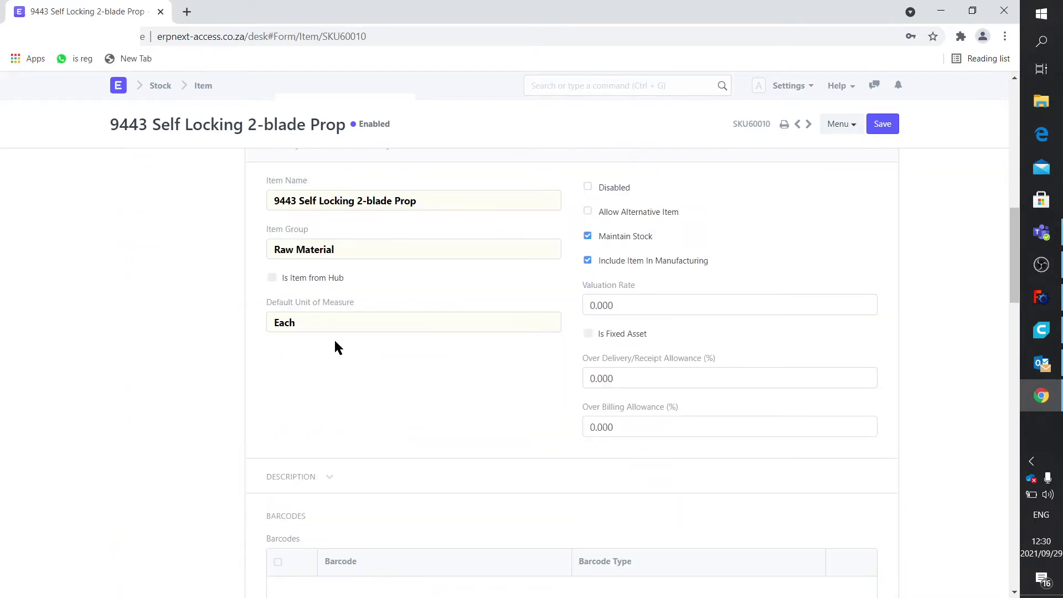
scroll(334, 339, "down", 5)
scroll(334, 340, "down", 6)
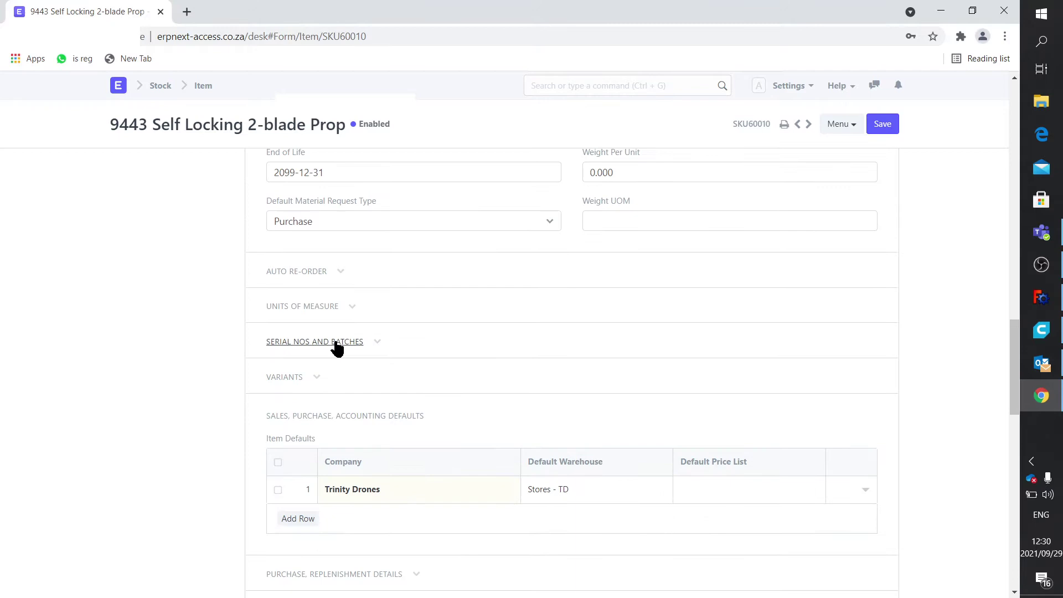
left_click(348, 308)
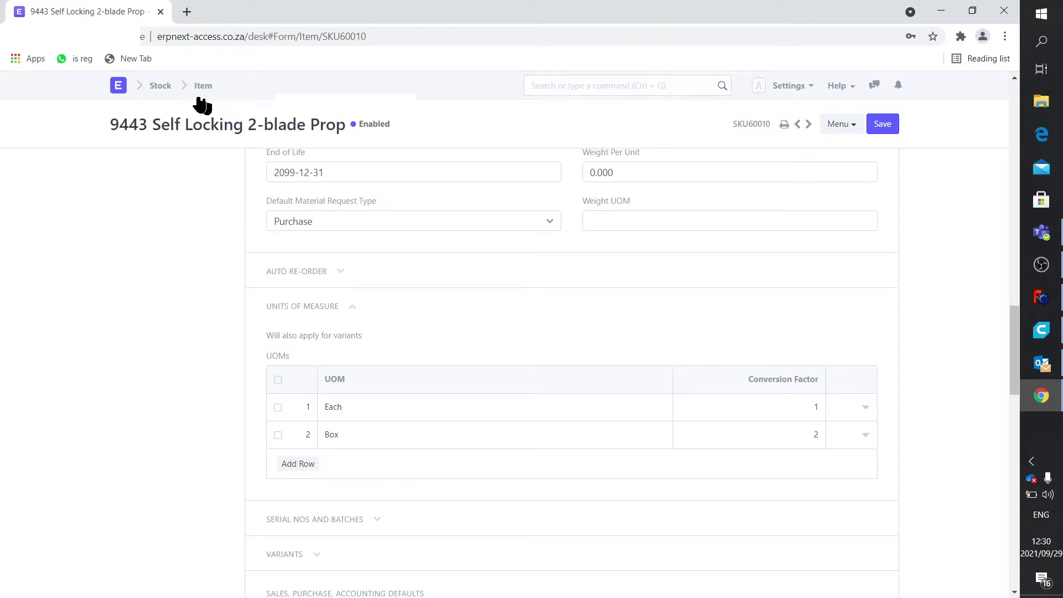
Start a new purchase invoice from Buying > Purchase Invoice
left_click(119, 85)
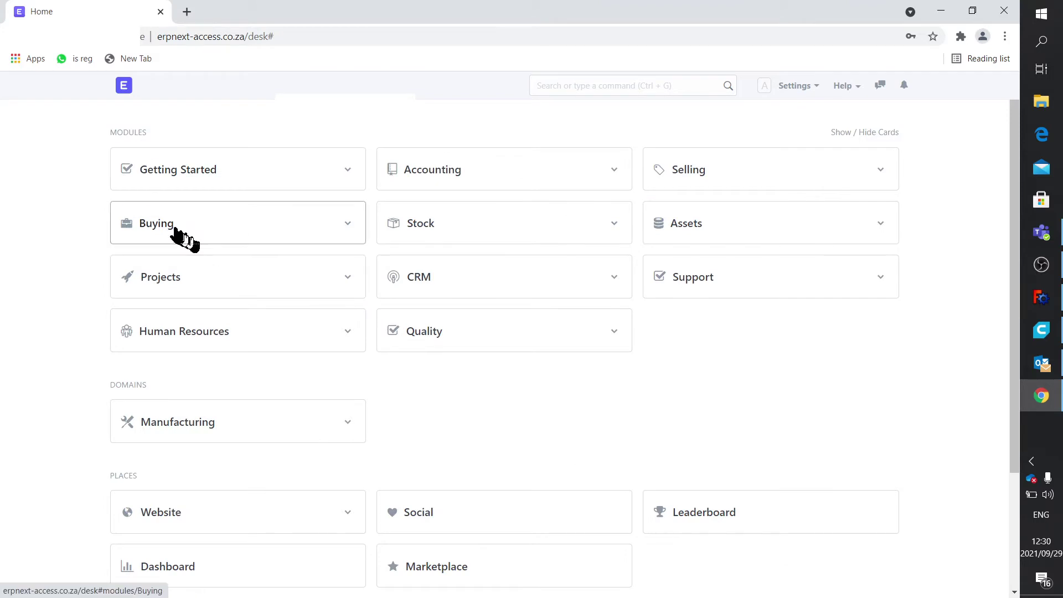
left_click(171, 227)
left_click(195, 238)
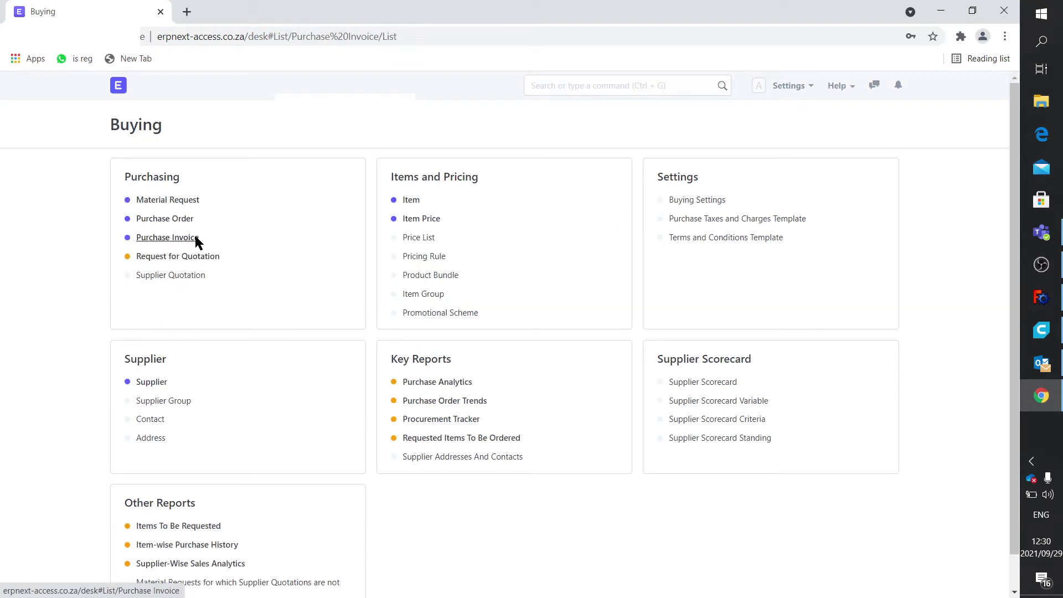
left_click(884, 124)
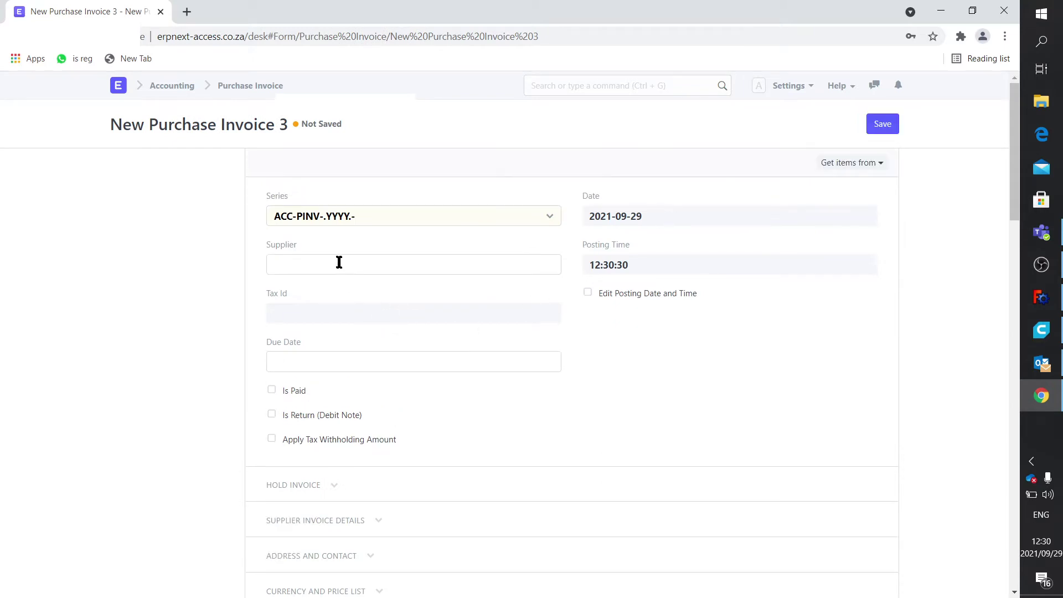
Set the supplier to RCWorld and turn on Update Stock
left_click(339, 262)
type("RC")
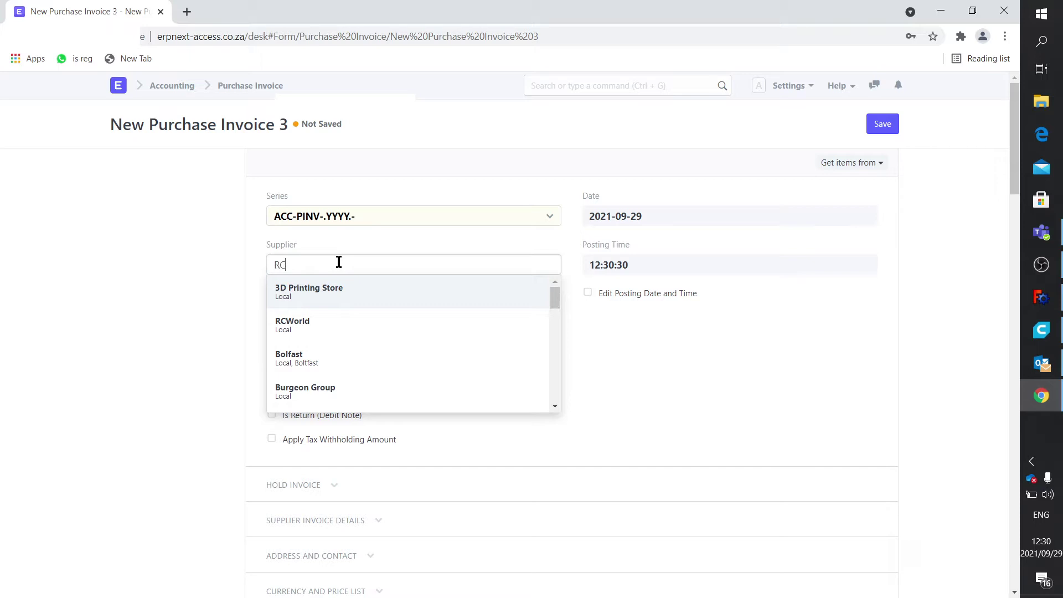
left_click(331, 288)
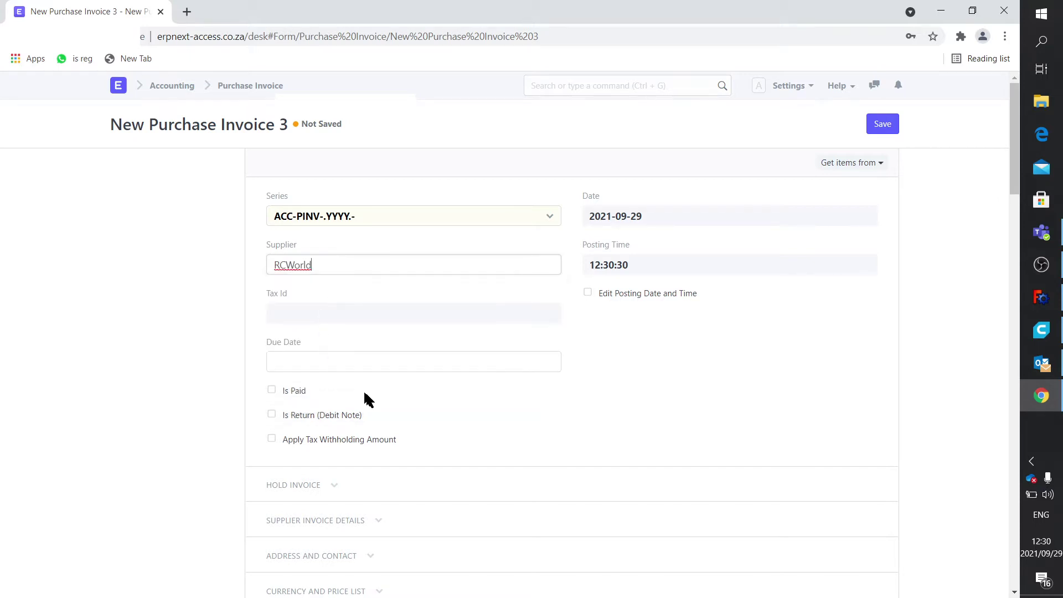
scroll(369, 394, "down", 2)
scroll(367, 431, "down", 4)
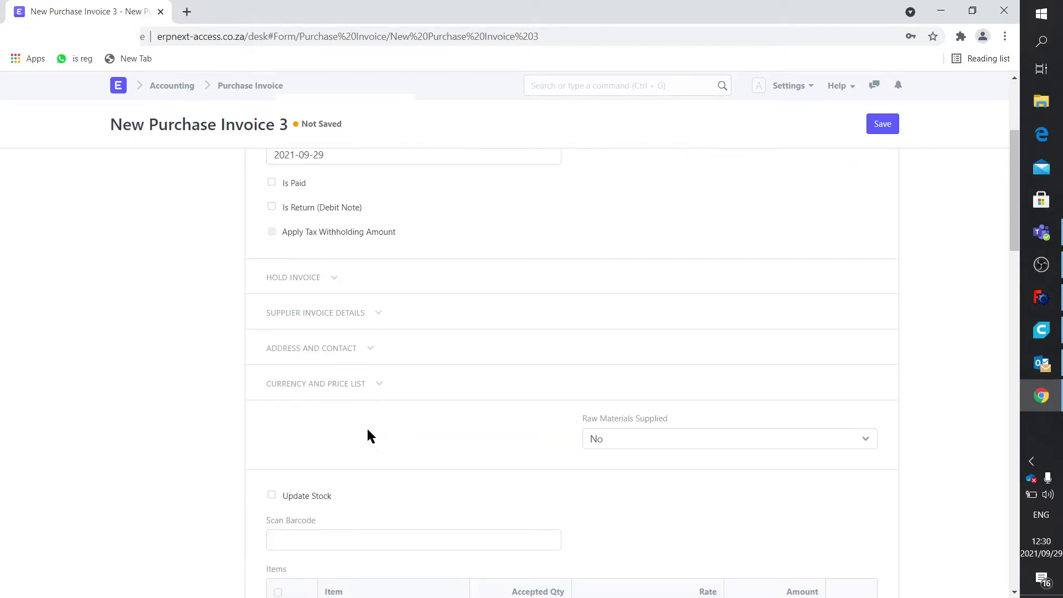
left_click(272, 357)
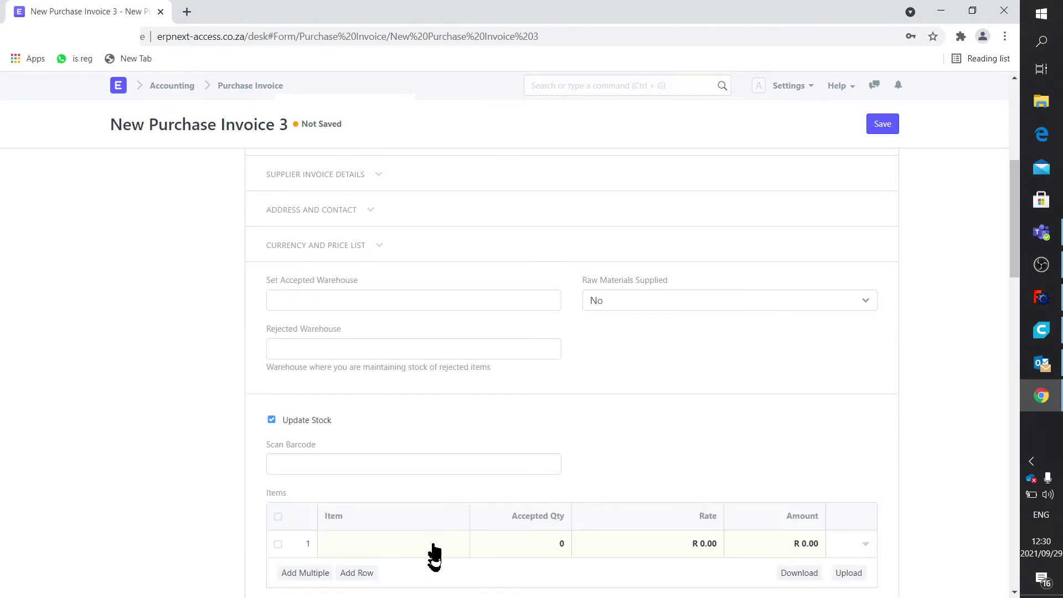
Add item SKU60010, searched as 9440, to the first invoice row
scroll(414, 536, "down", 4)
left_click(395, 338)
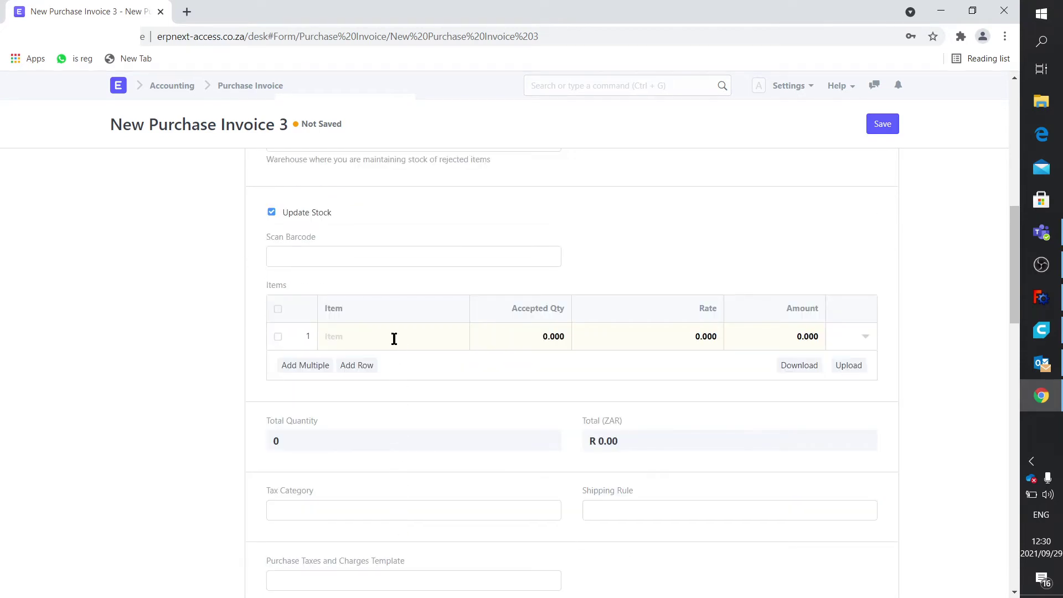
type("9")
key("BackSpace")
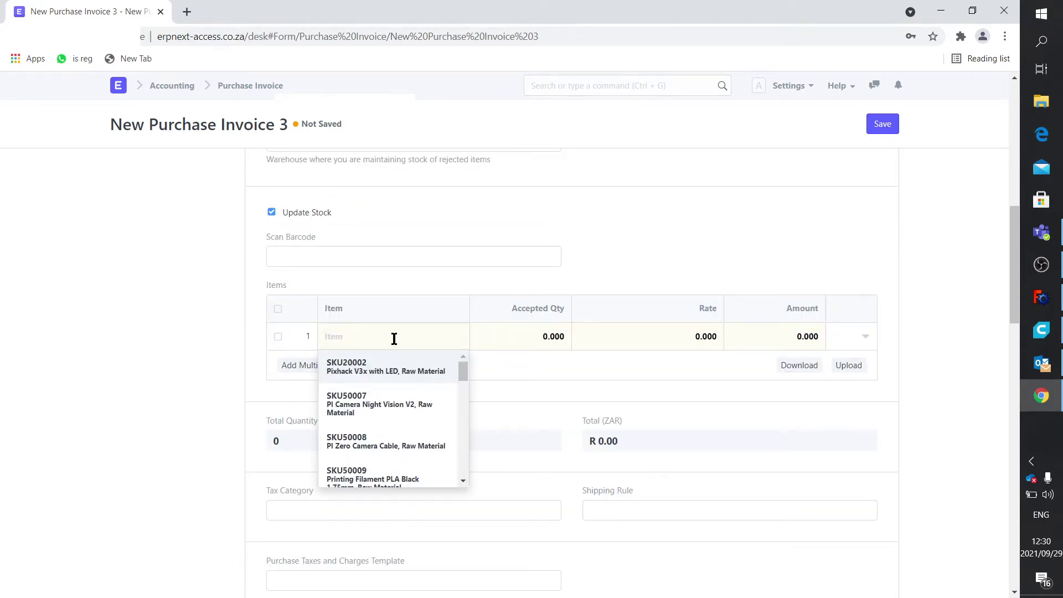
type("944")
type("0")
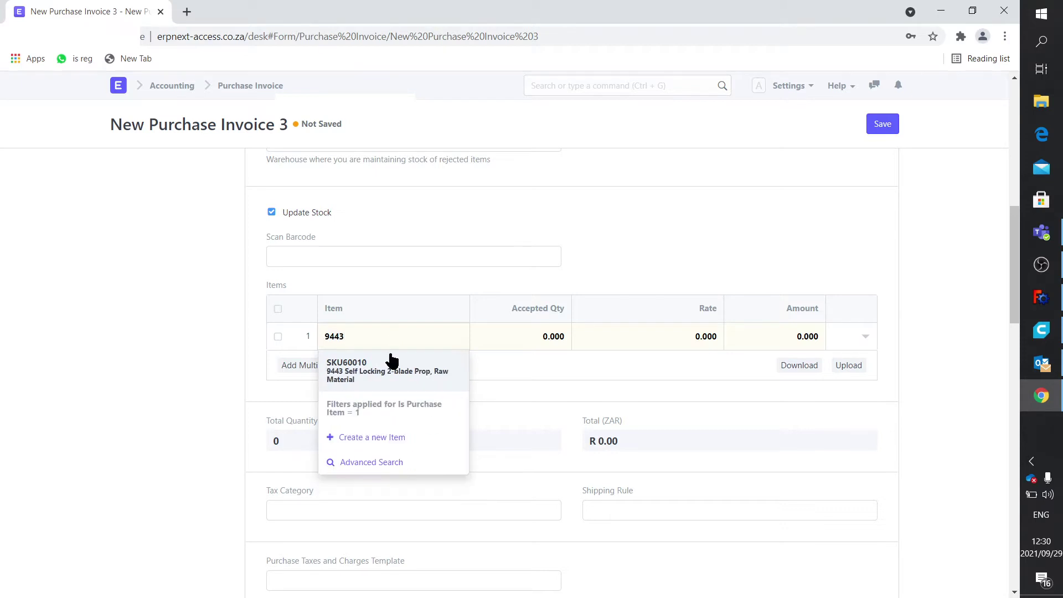
left_click(389, 363)
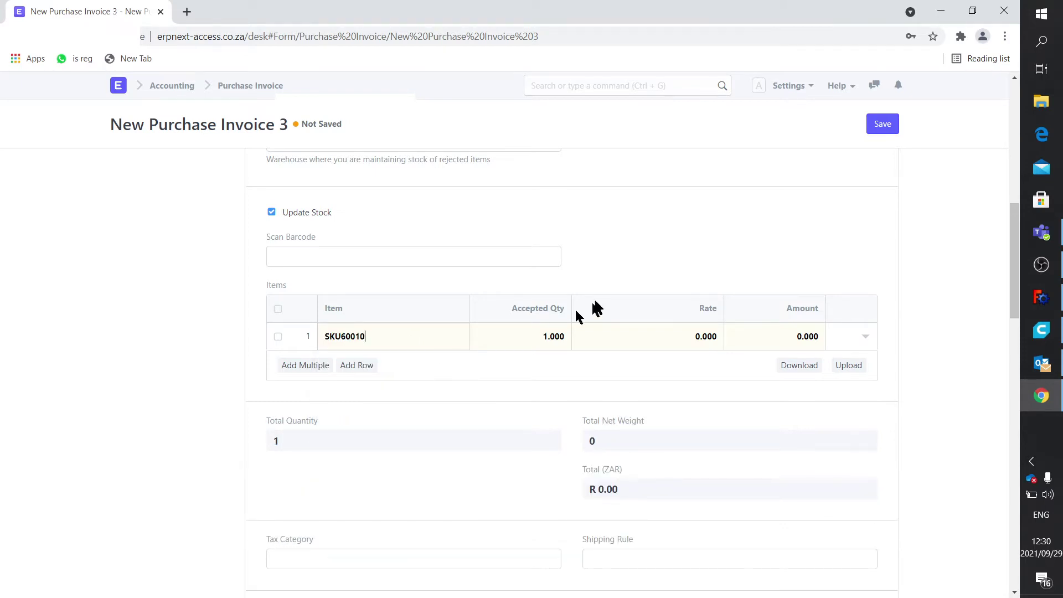
Change row 1's UOM from Each to Box, giving conversion factor 2 and stock quantity 2
left_click(865, 339)
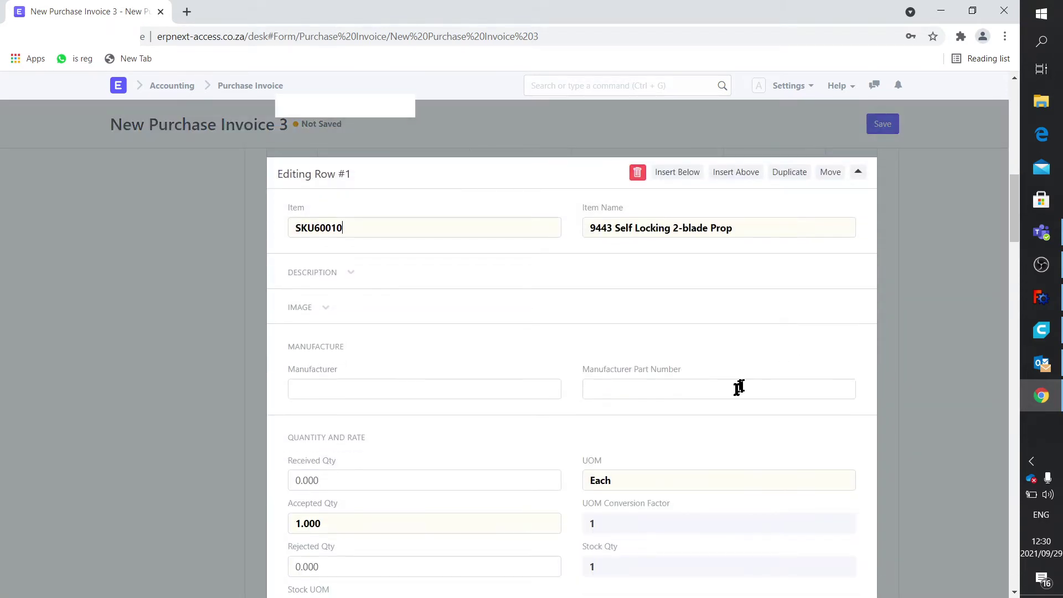
scroll(670, 401, "down", 2)
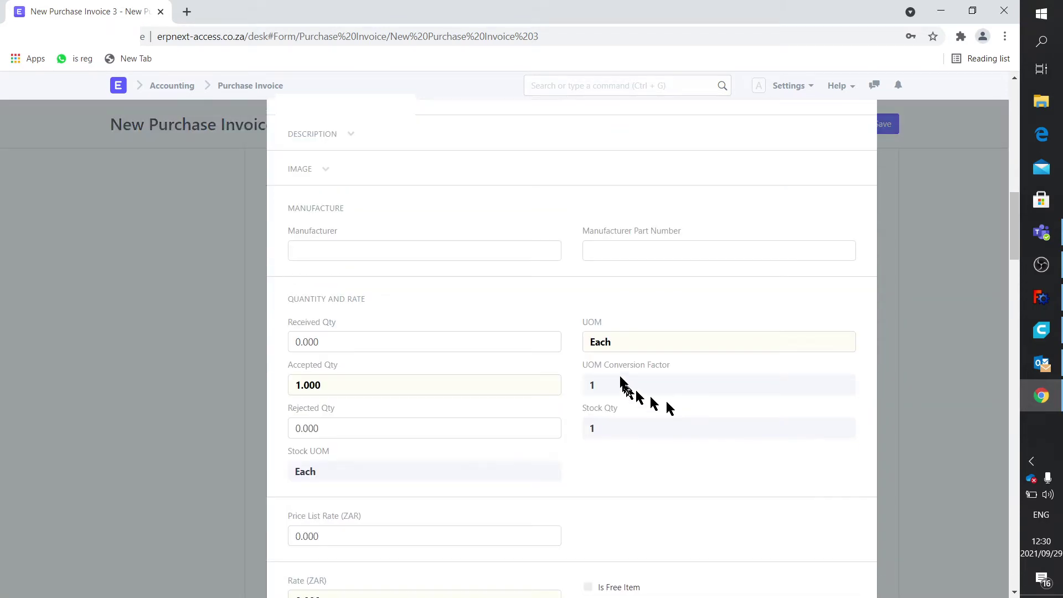
left_click(619, 338)
key("BackSpace")
key("BackSpace")
key("BackSpace")
key("BackSpace")
type("Box")
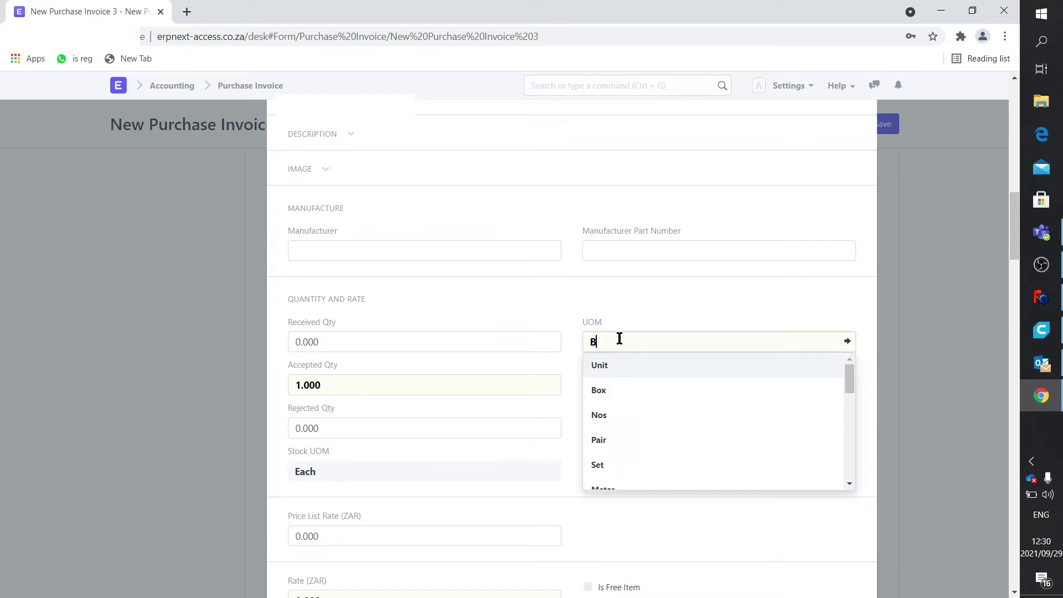
left_click(713, 296)
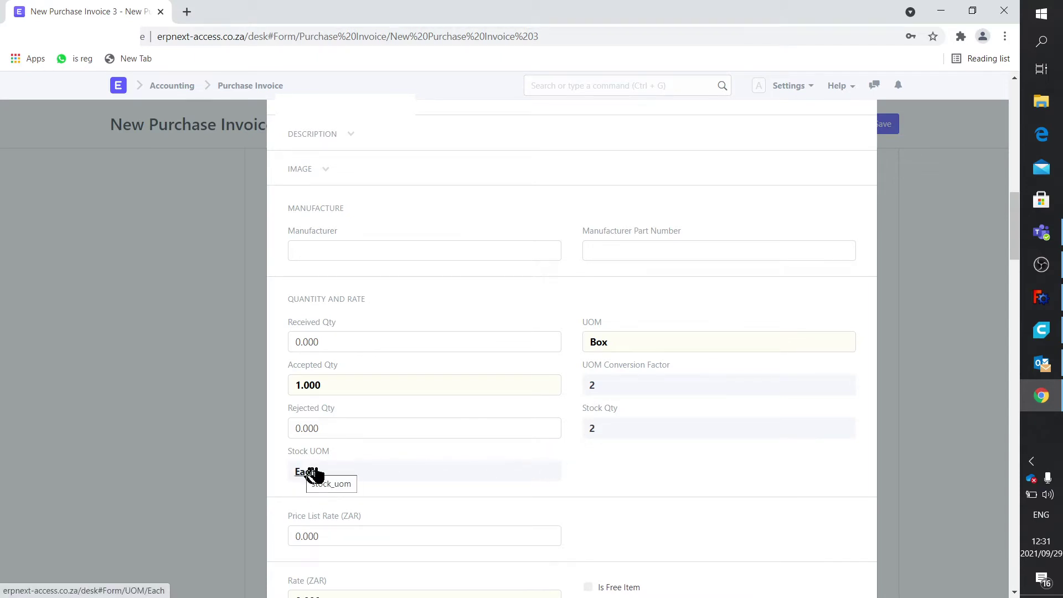
left_click(134, 381)
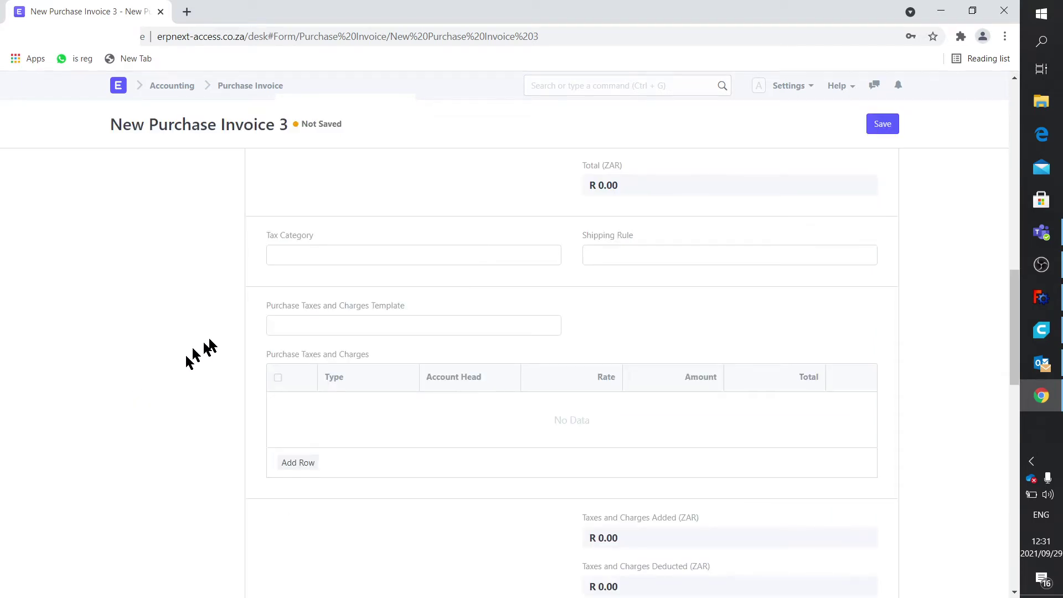
Open the Item list from the Stock module
left_click(118, 89)
left_click(417, 227)
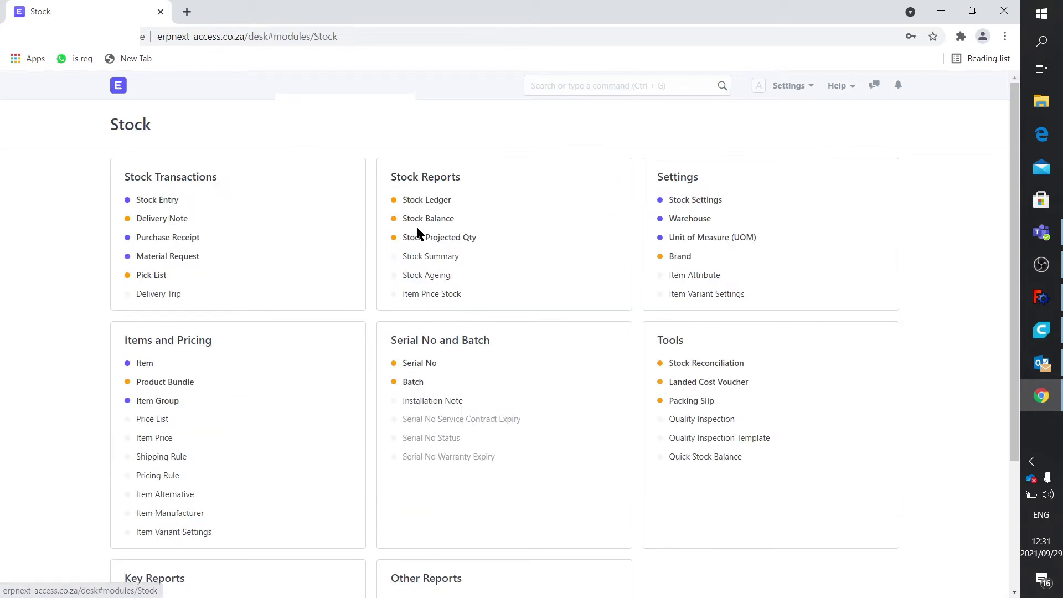
left_click(146, 365)
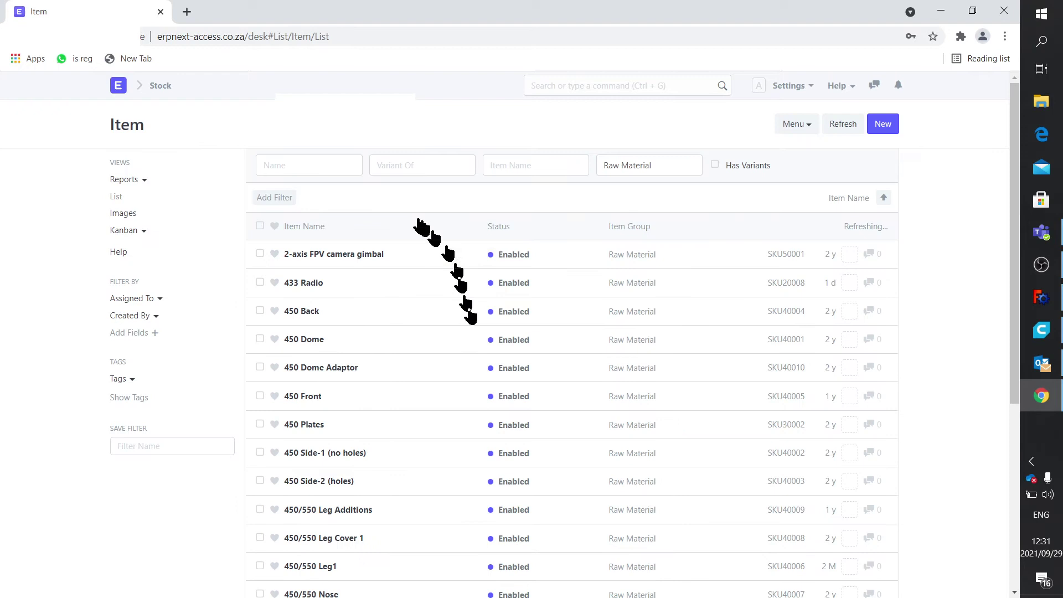
Filter items by Item Name containing 'fila', leaving Printing Filament PLA Black 1.75mm
left_click(275, 198)
left_click(334, 231)
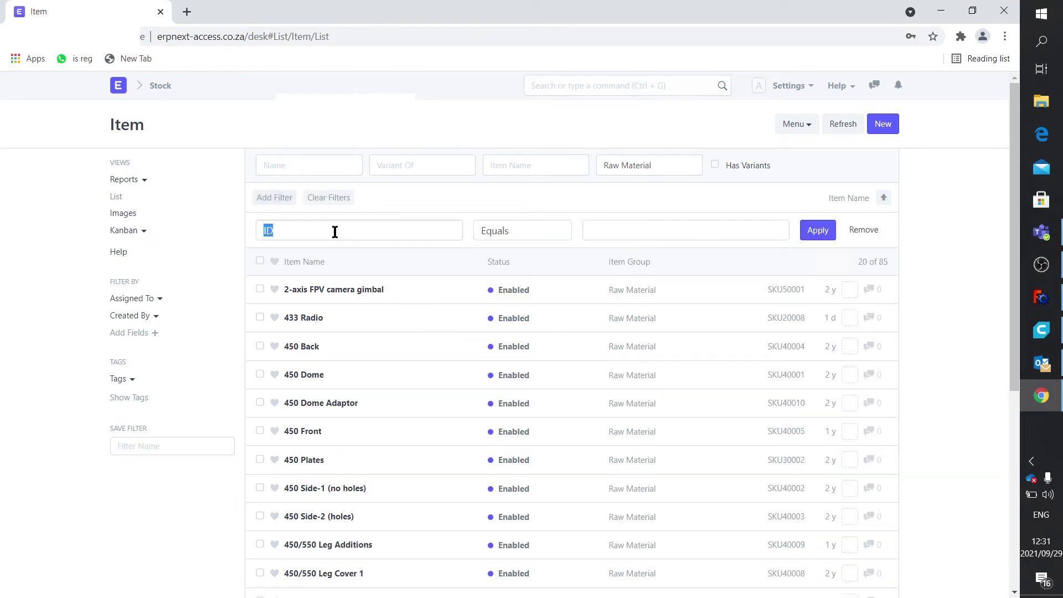
type("item")
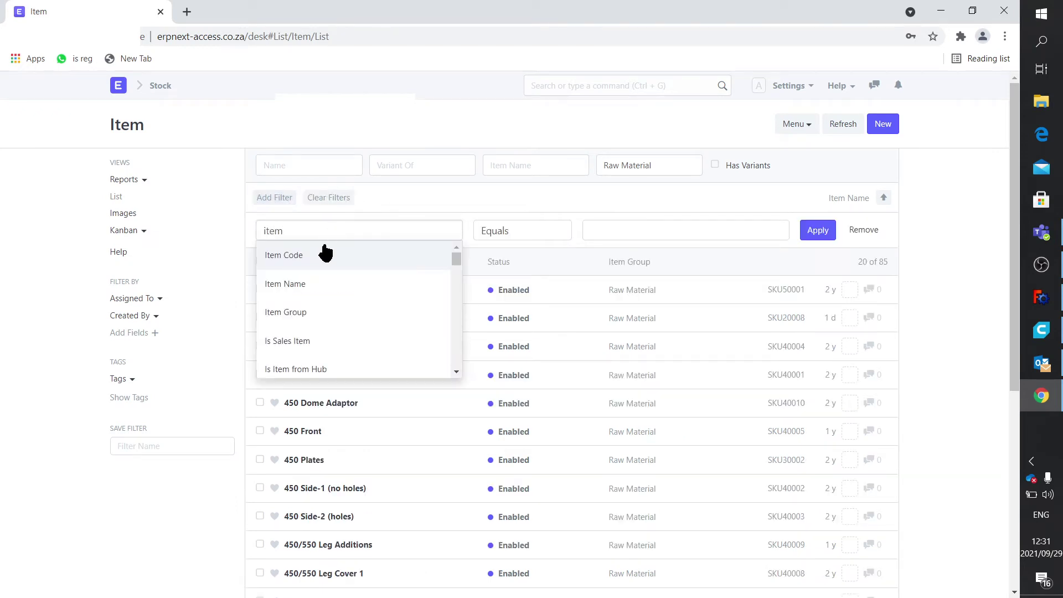
left_click(415, 282)
left_click(660, 229)
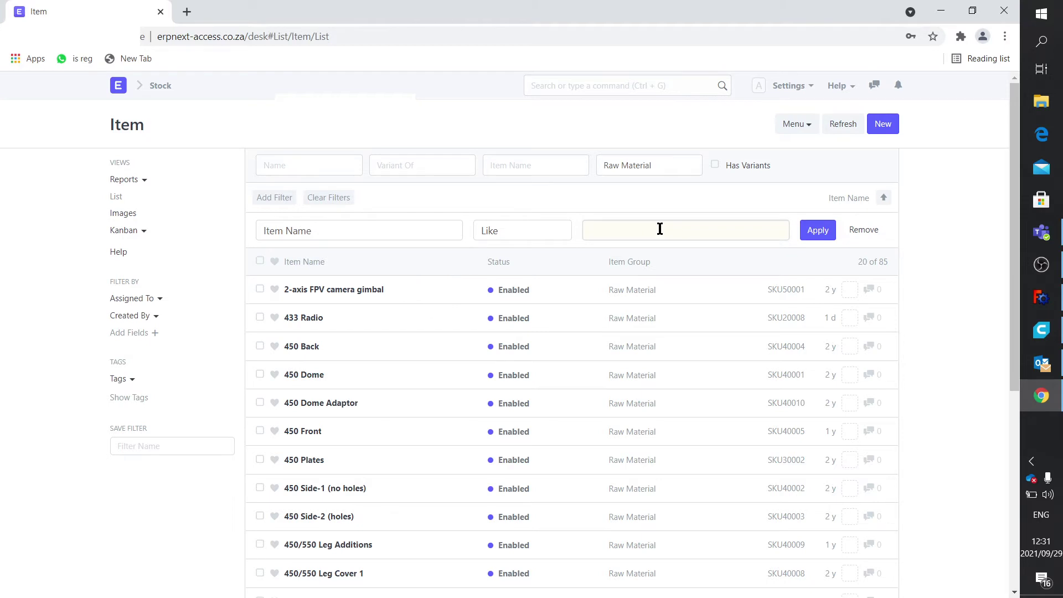
type("fila")
left_click(804, 233)
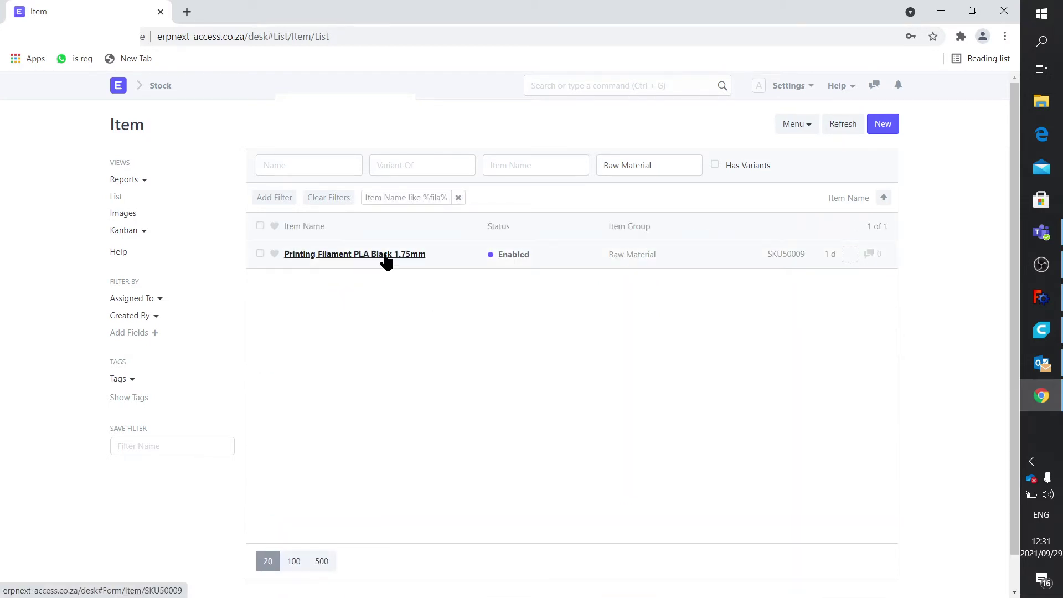
Open Printing Filament PLA Black 1.75mm and check its default unit of measure is Gram
left_click(383, 256)
scroll(395, 269, "down", 3)
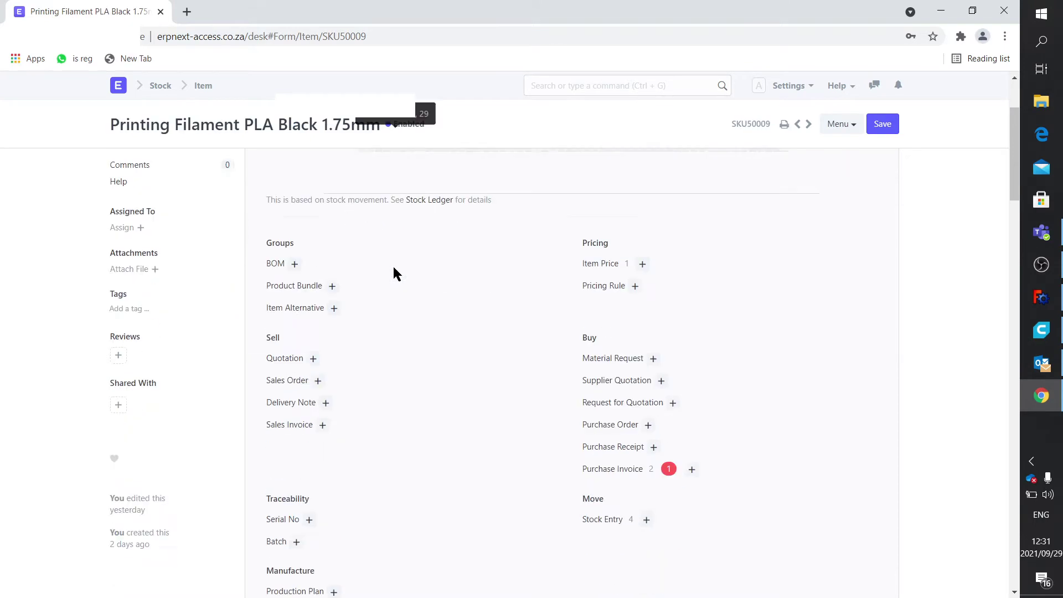
scroll(394, 265, "down", 5)
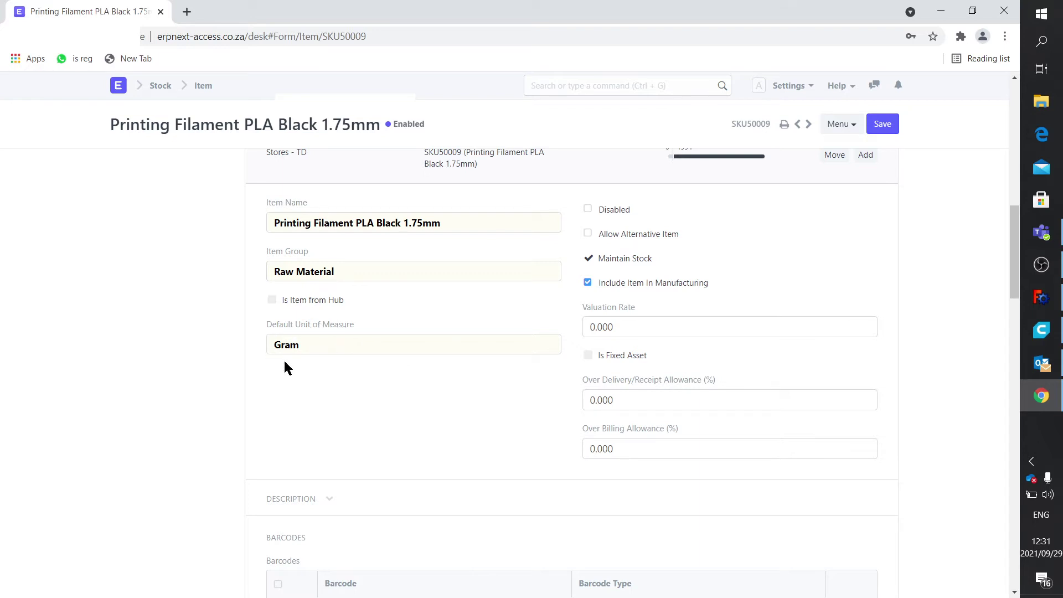
Switch to FreeCAD's sensor4 model and orbit it to view from above
left_click(1041, 298)
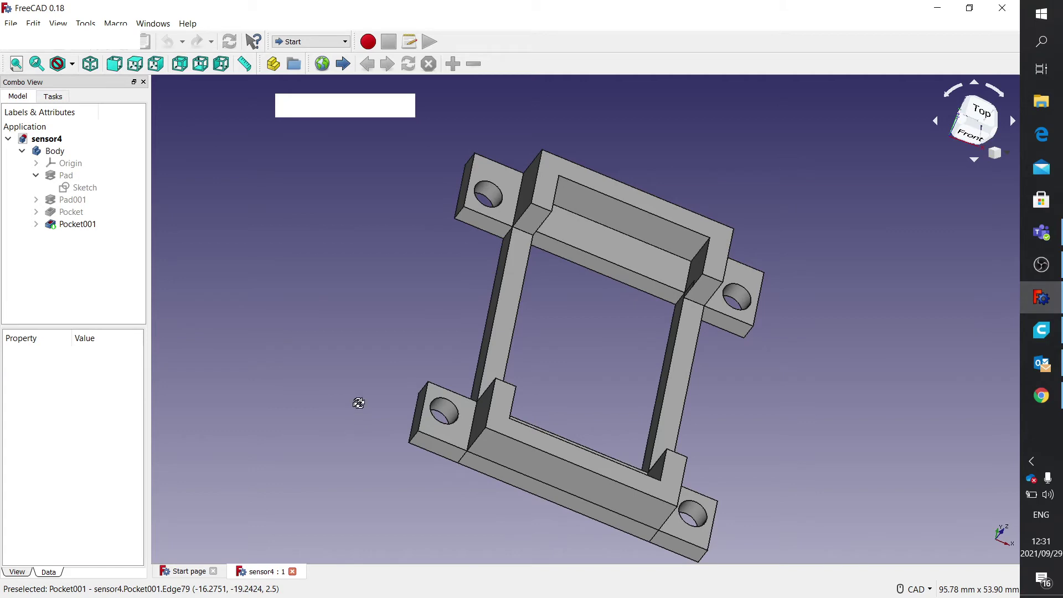
mouse_move(359, 403)
left_mouse_down()
mouse_move(446, 416)
mouse_move(487, 366)
mouse_move(361, 428)
mouse_move(548, 400)
mouse_move(443, 424)
mouse_move(351, 397)
left_mouse_up()
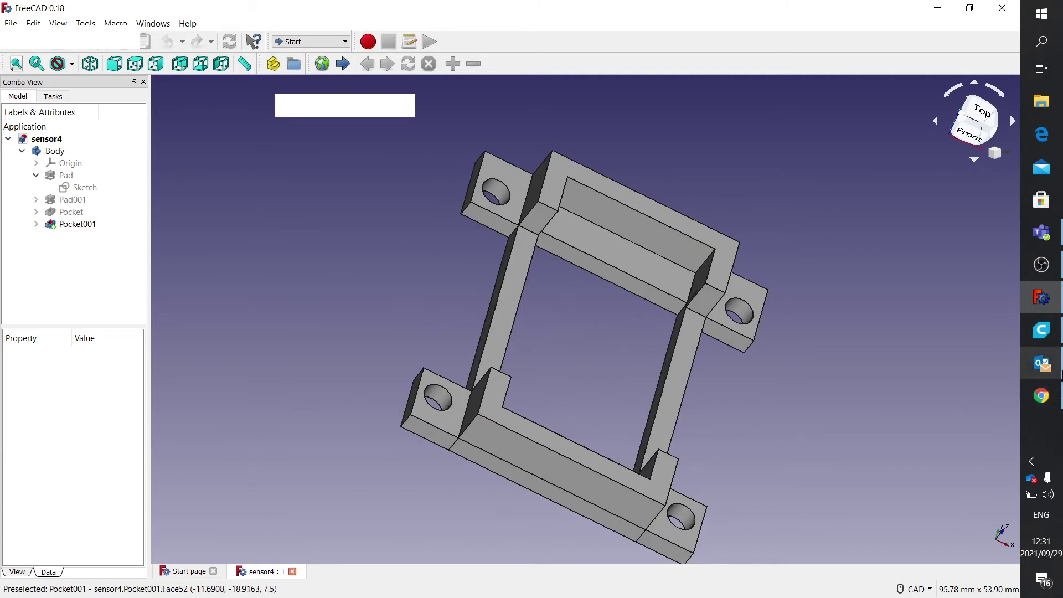
Check Cura's sensor4 slice estimate of 34 minutes and 3 g filament, then minimize Cura
left_click(1044, 331)
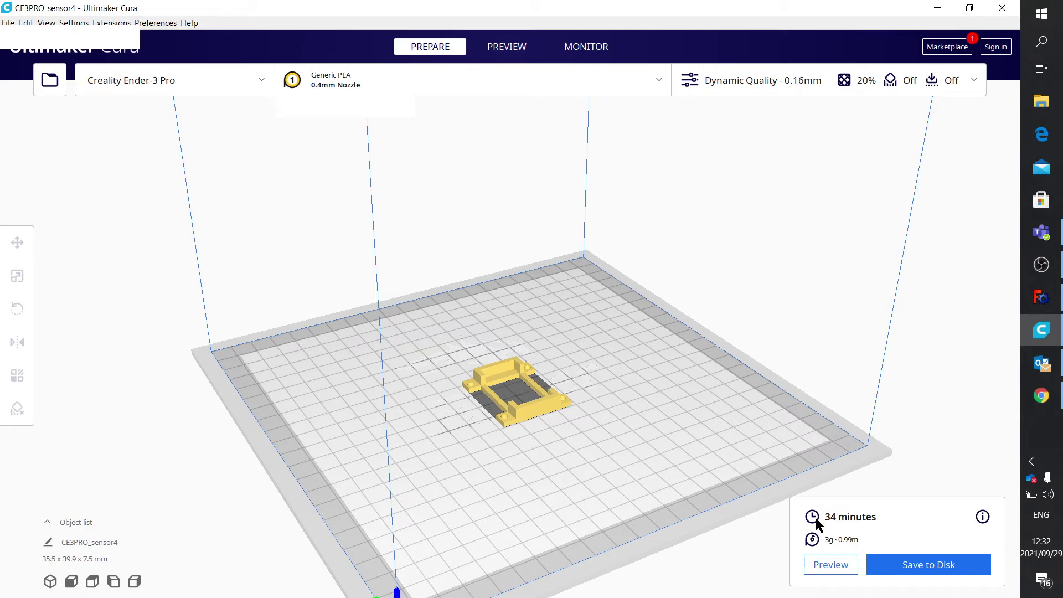
left_click(941, 9)
Minimize FreeCAD and open the Bill of Materials list in the Manufacturing module
left_click(940, 8)
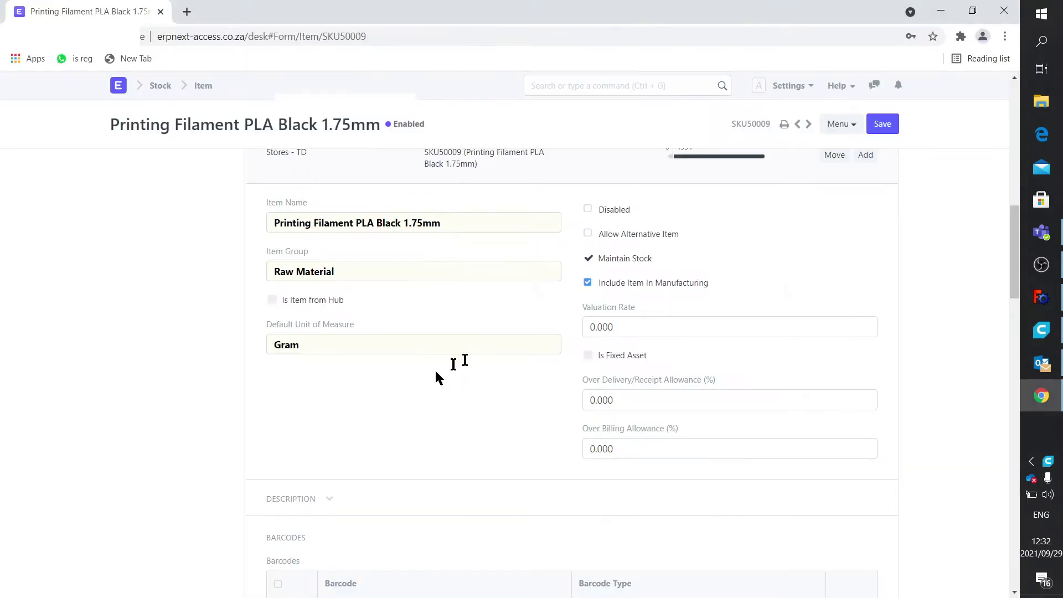
left_click(118, 86)
left_click(176, 439)
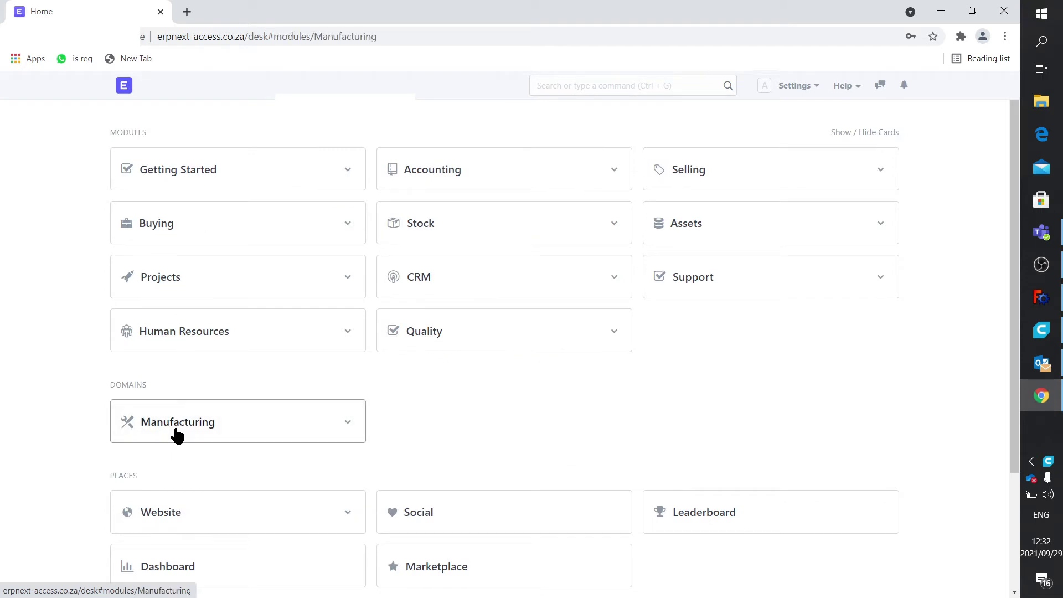
left_click(164, 220)
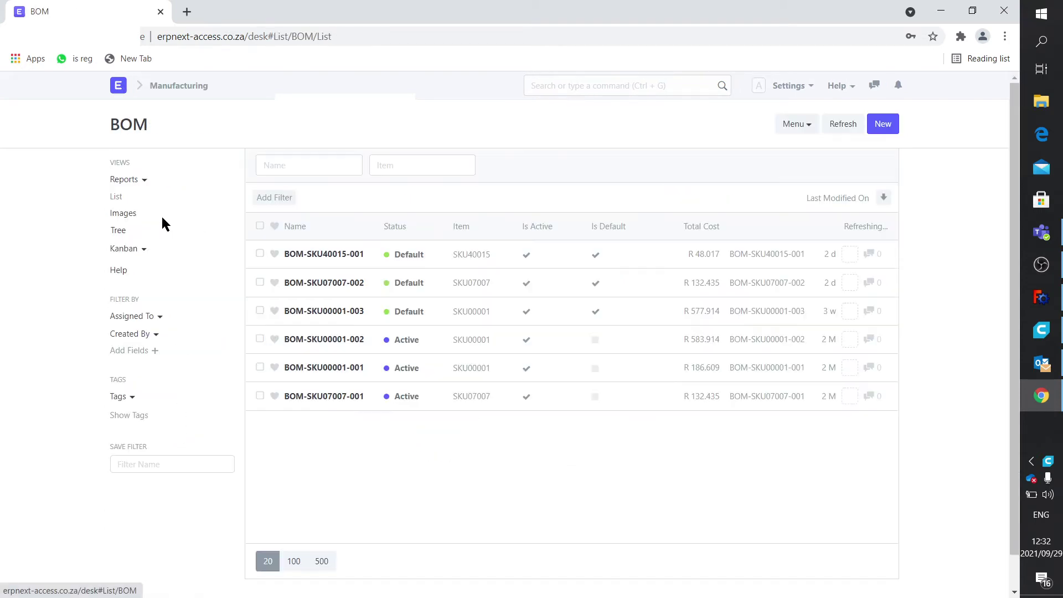
left_click(333, 256)
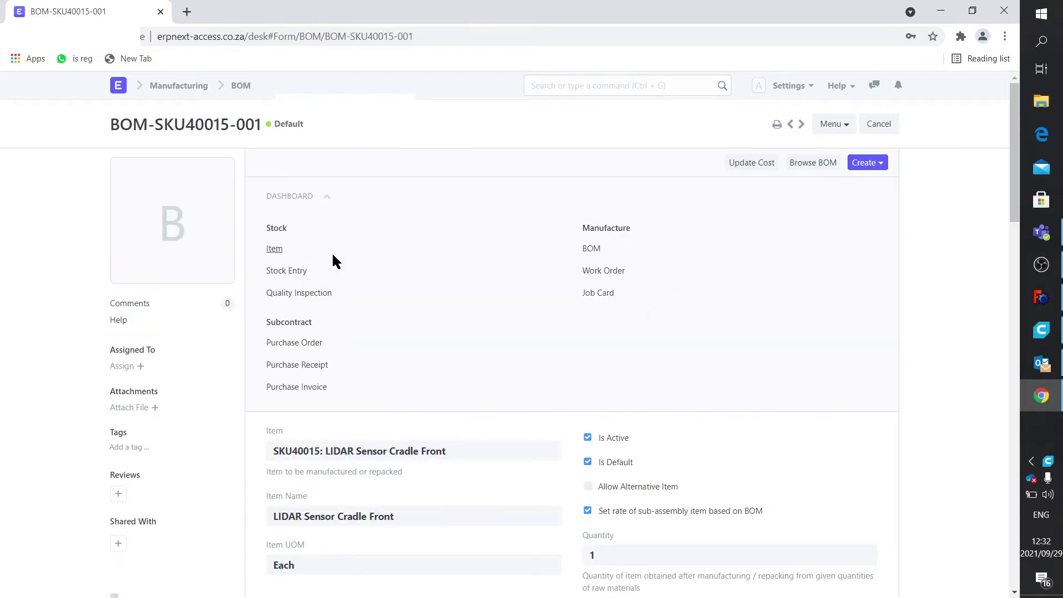
scroll(367, 293, "down", 3)
scroll(367, 295, "down", 1)
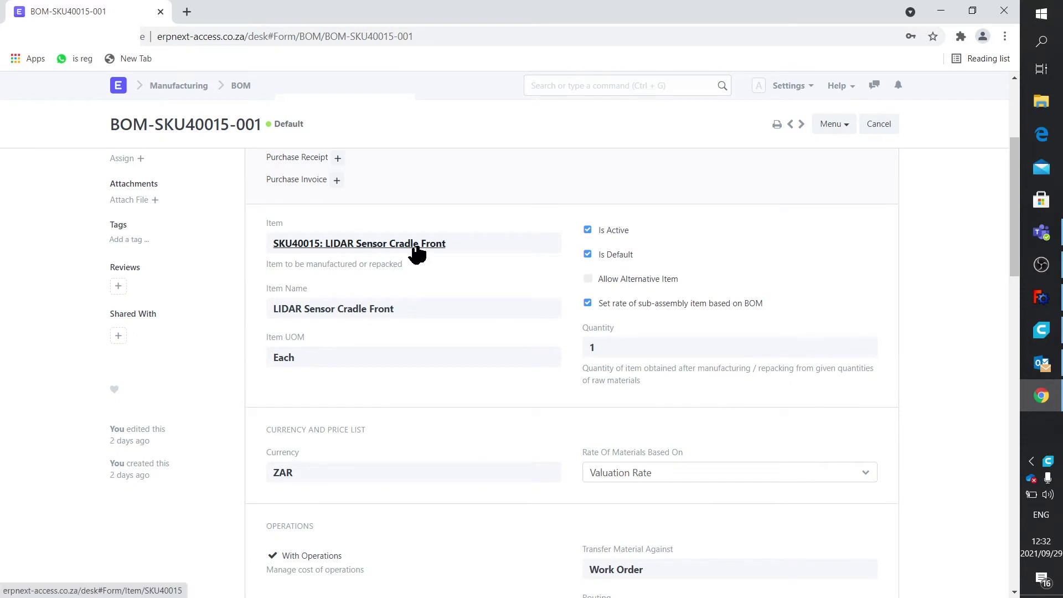
mouse_move(419, 253)
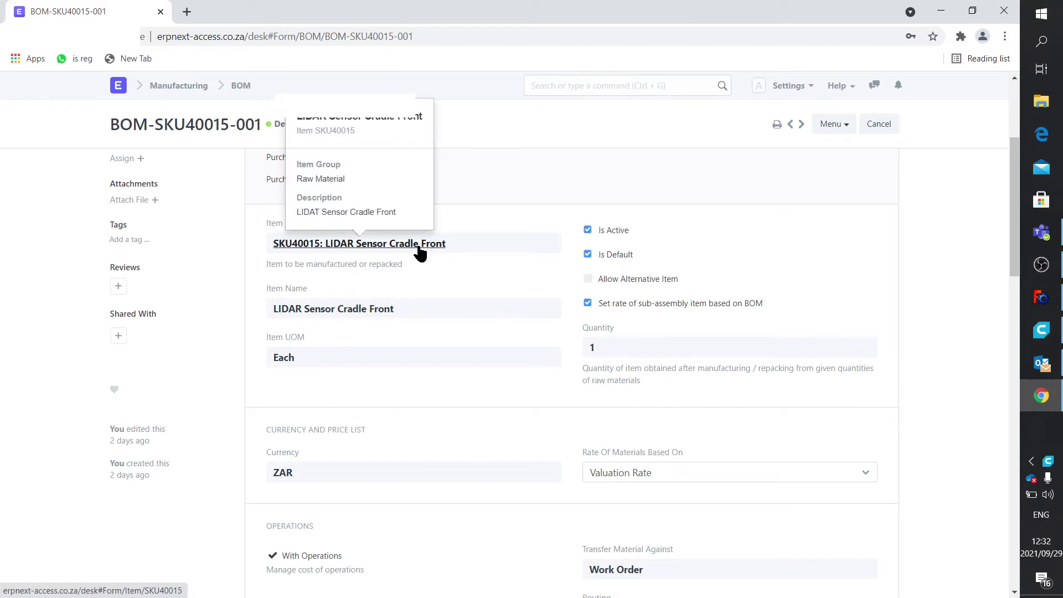
scroll(417, 254, "down", 4)
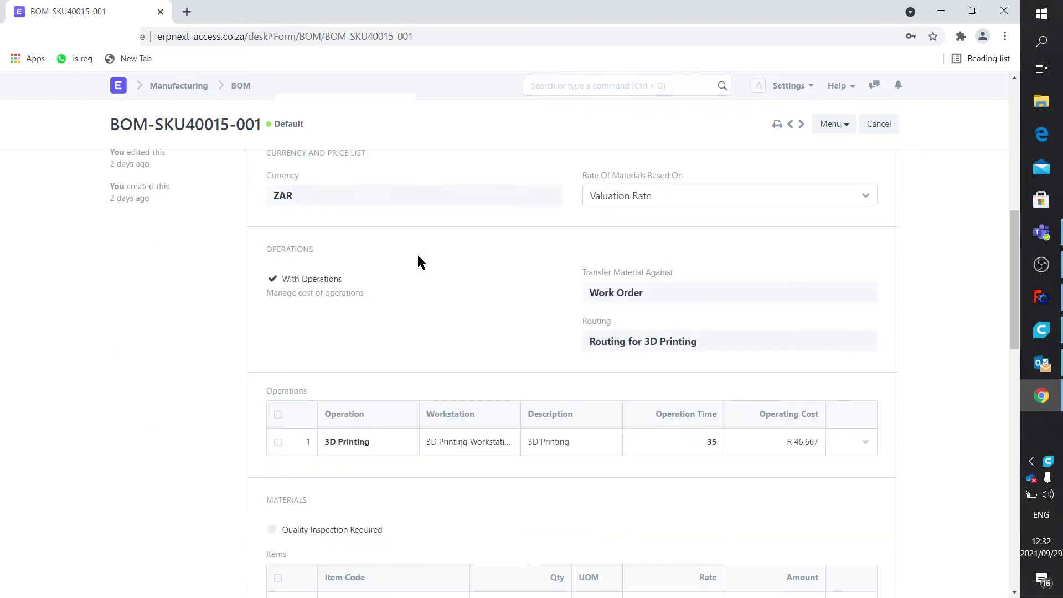
scroll(417, 254, "down", 2)
scroll(417, 254, "down", 1)
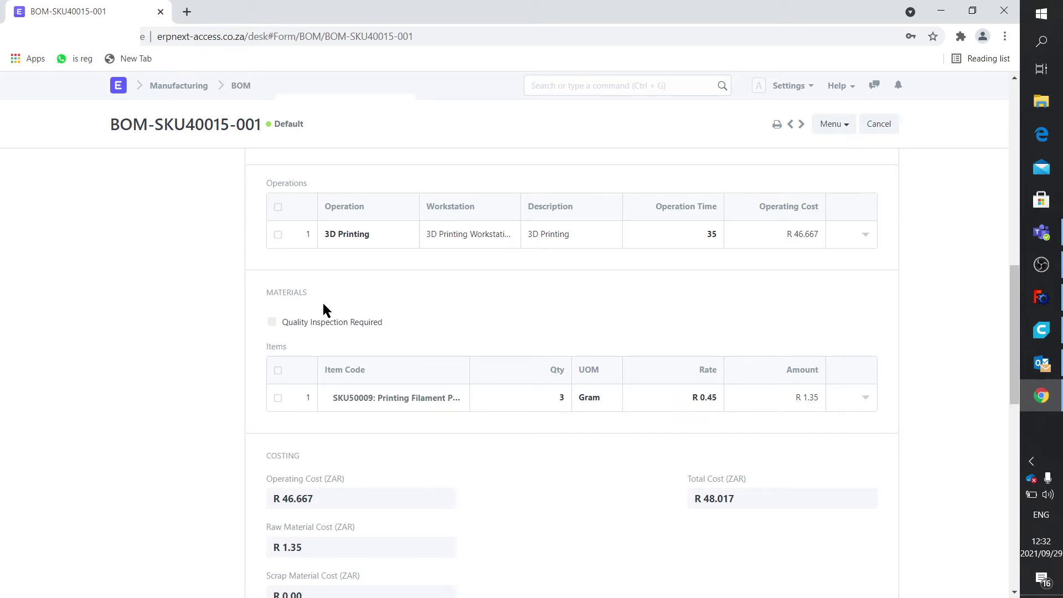
Open overdue invoice ACC-PINV-2021-00027 from 3D Printing Store and view its SKU50009 line at R 450.00
left_click(117, 86)
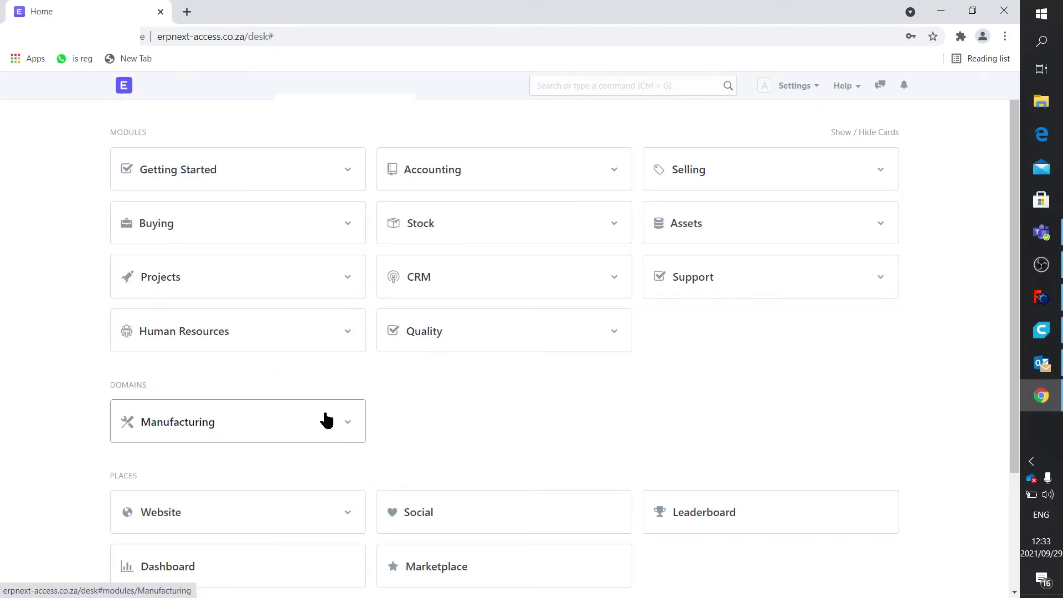
left_click(161, 228)
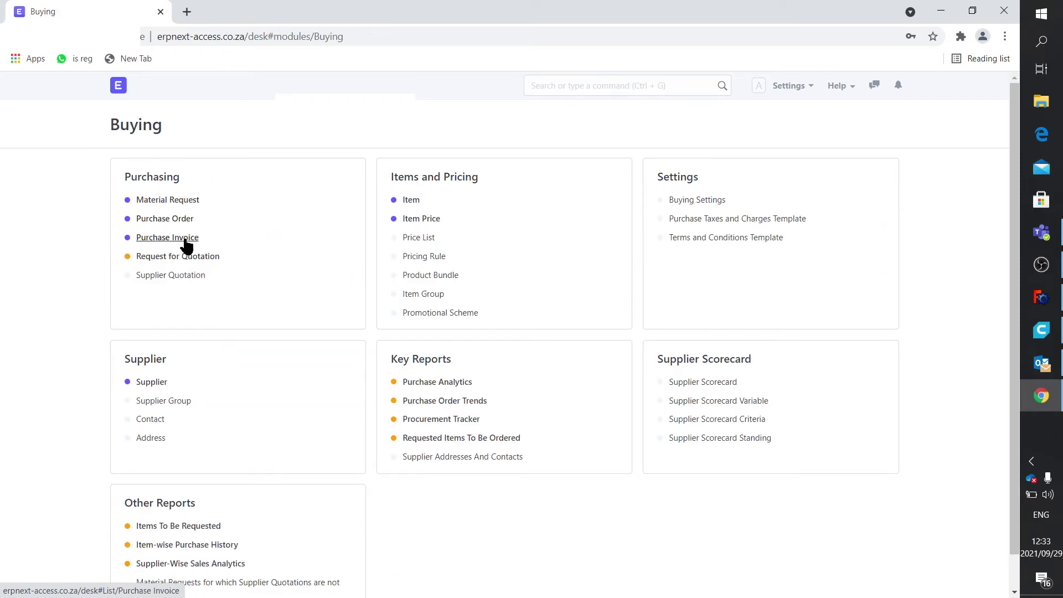
left_click(186, 239)
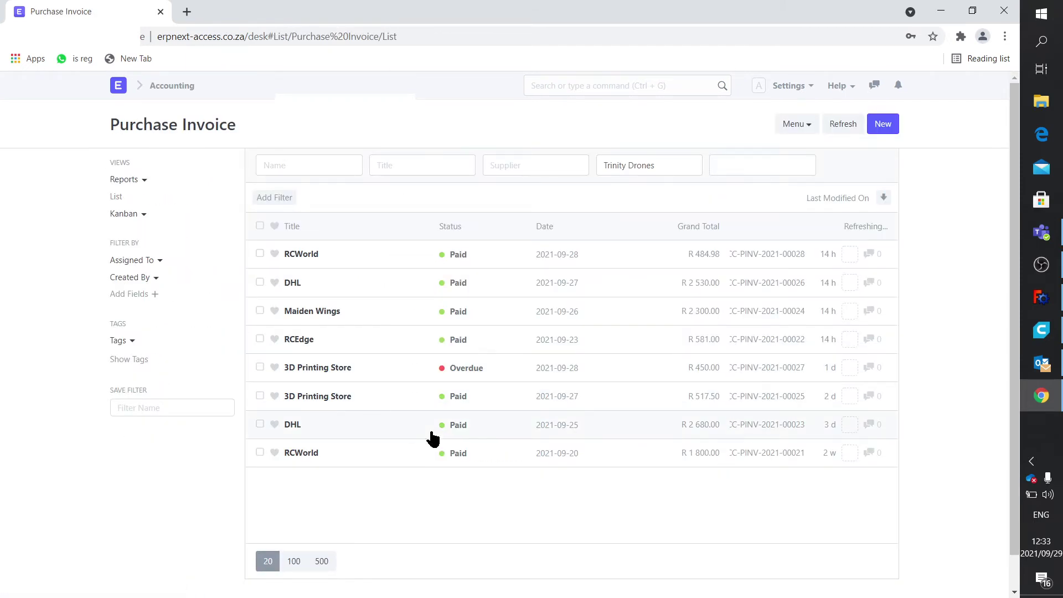
left_click(321, 368)
scroll(484, 399, "down", 8)
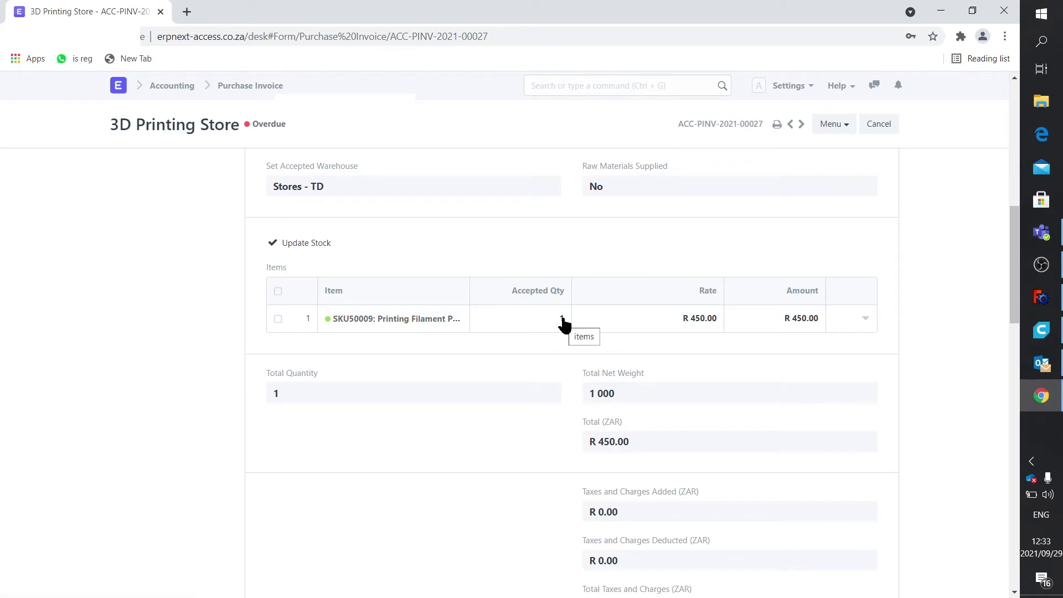
Open the filament line's details to check 1 Kilogram at factor 1 000 gives 1 000 Gram
left_click(865, 324)
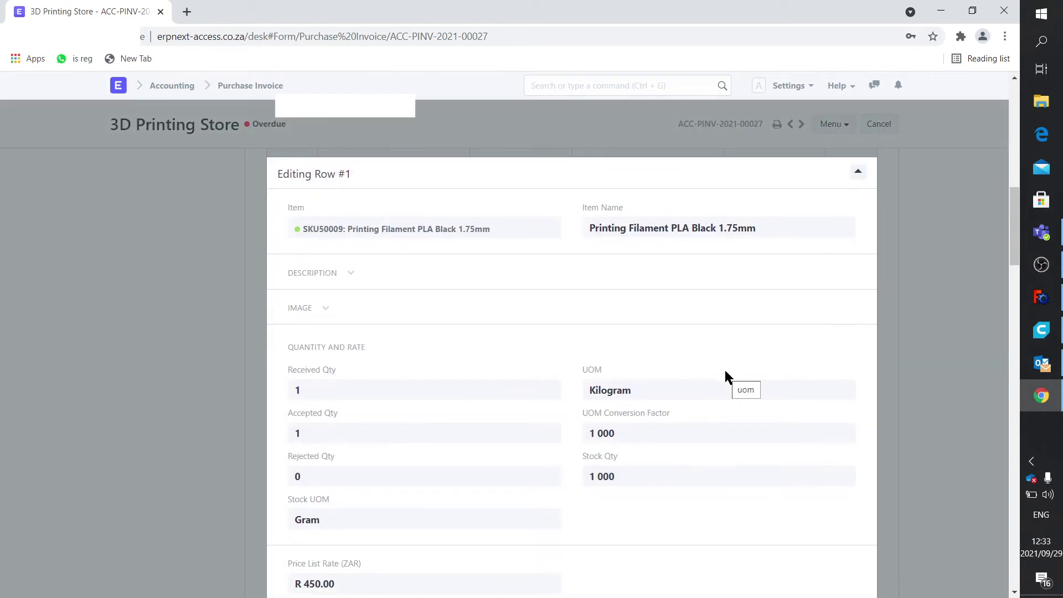
scroll(725, 376, "down", 1)
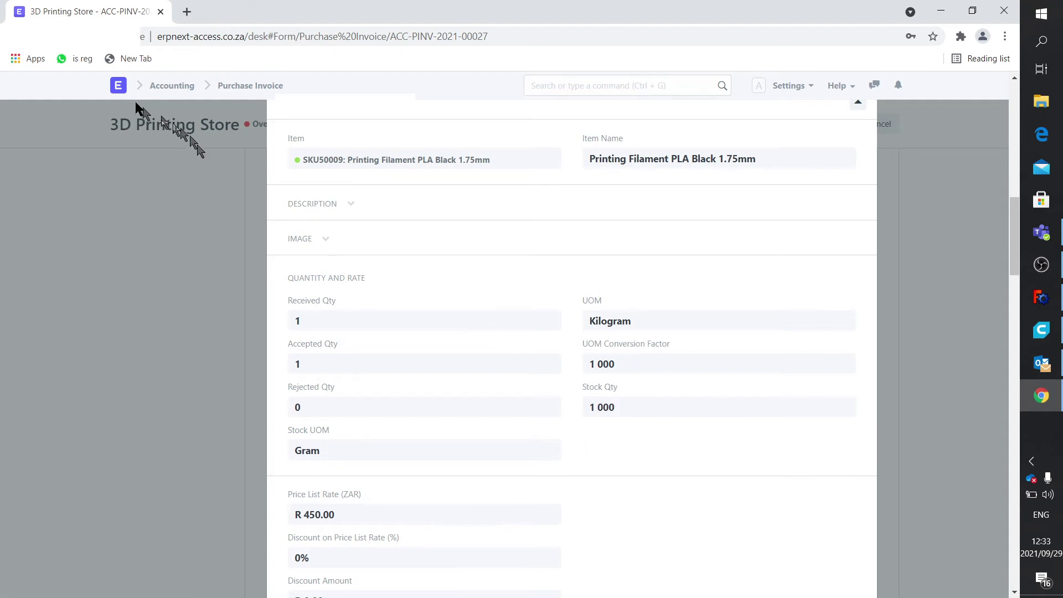
left_click(117, 89)
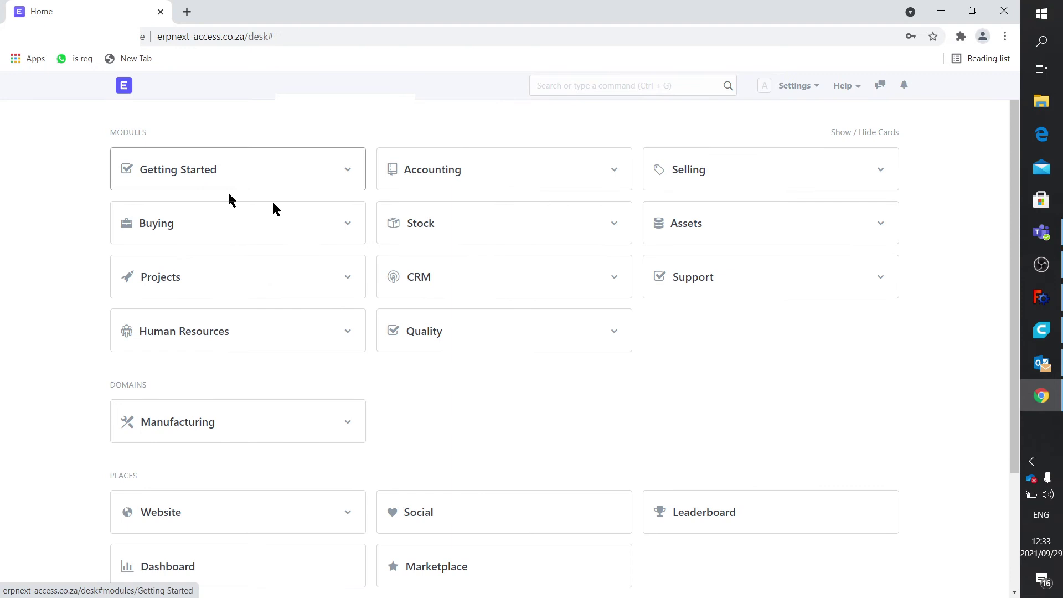
left_click(405, 226)
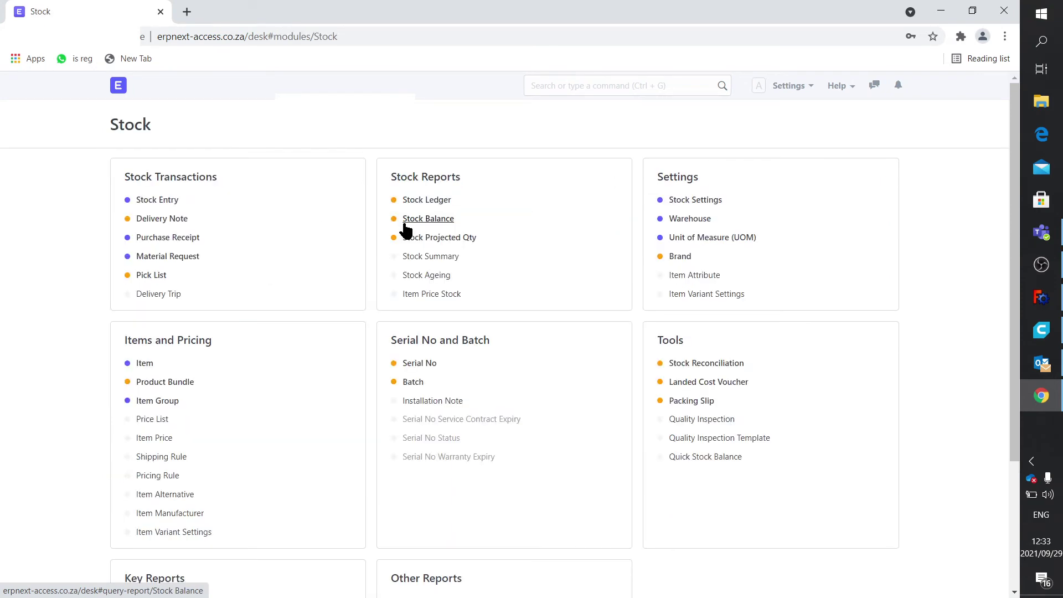
left_click(430, 201)
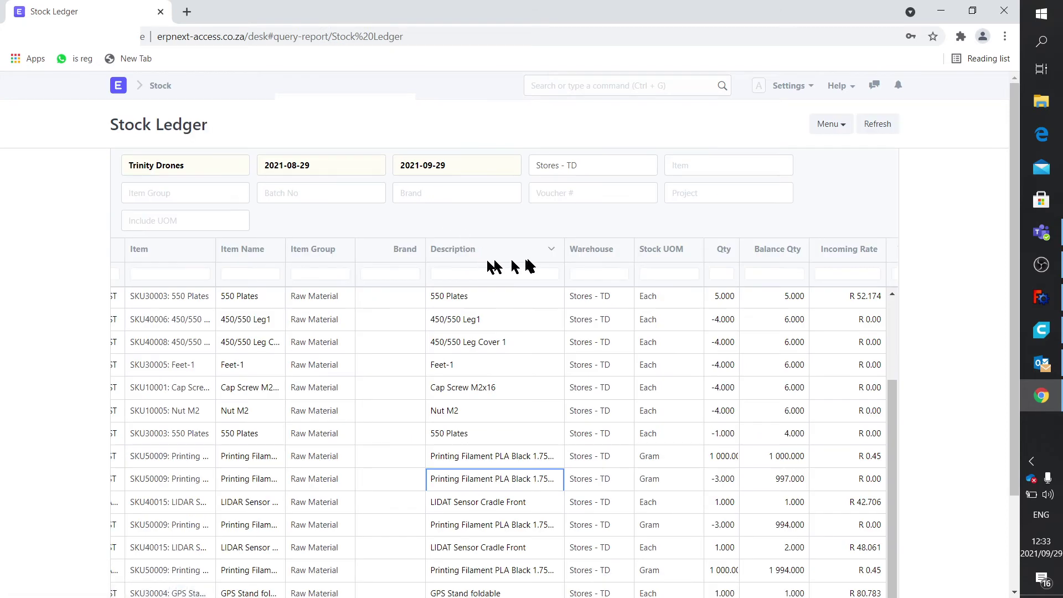
scroll(980, 388, "down", 2)
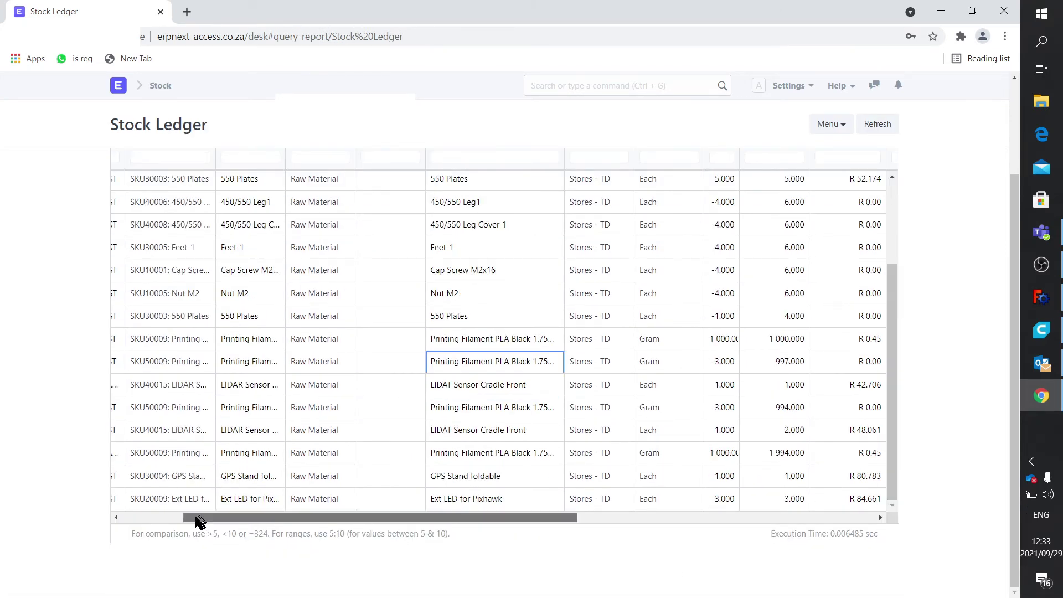
left_click_drag(199, 521, 138, 520)
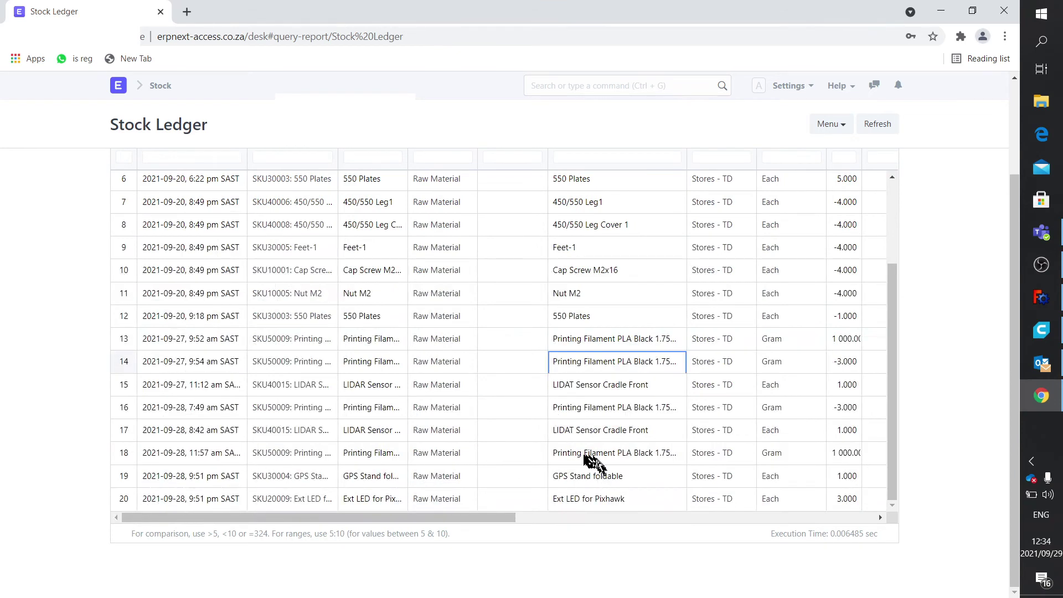
left_click_drag(501, 517, 598, 529)
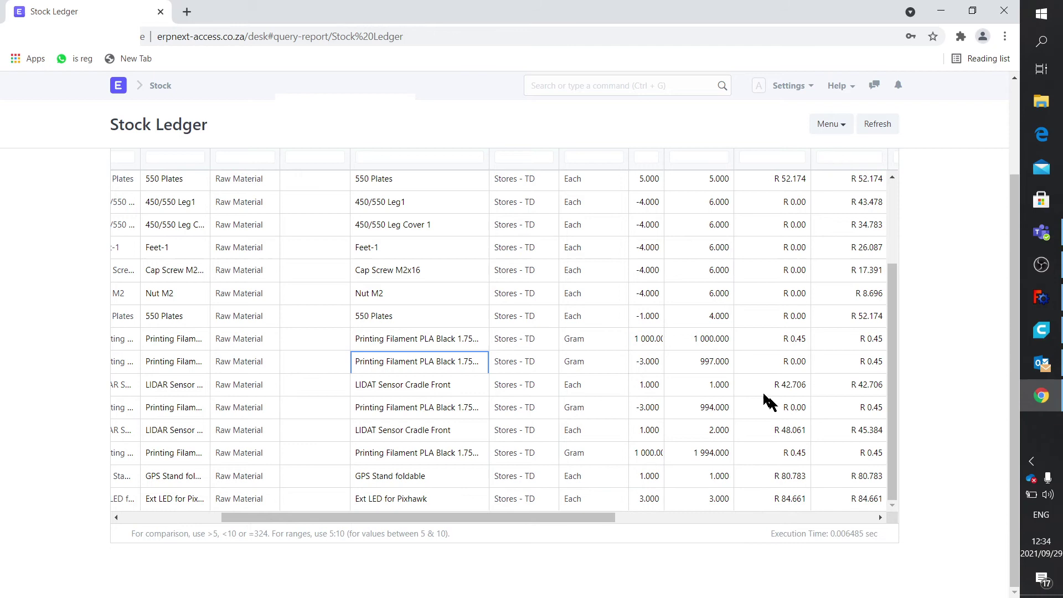
From the home page, search 'conversi' and open the UOM Conversion Factor List
left_click(119, 88)
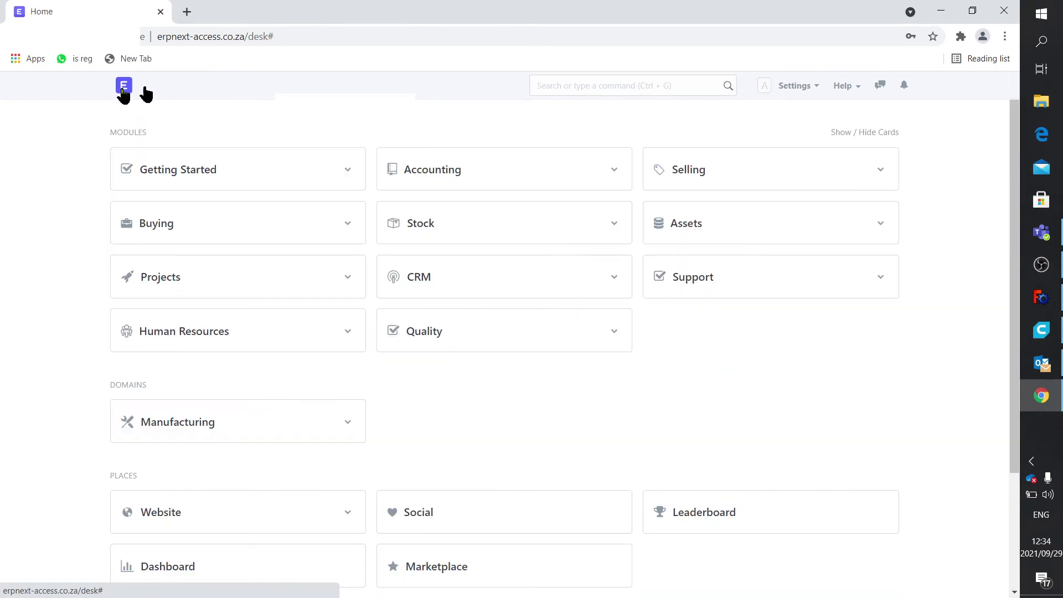
left_click(627, 86)
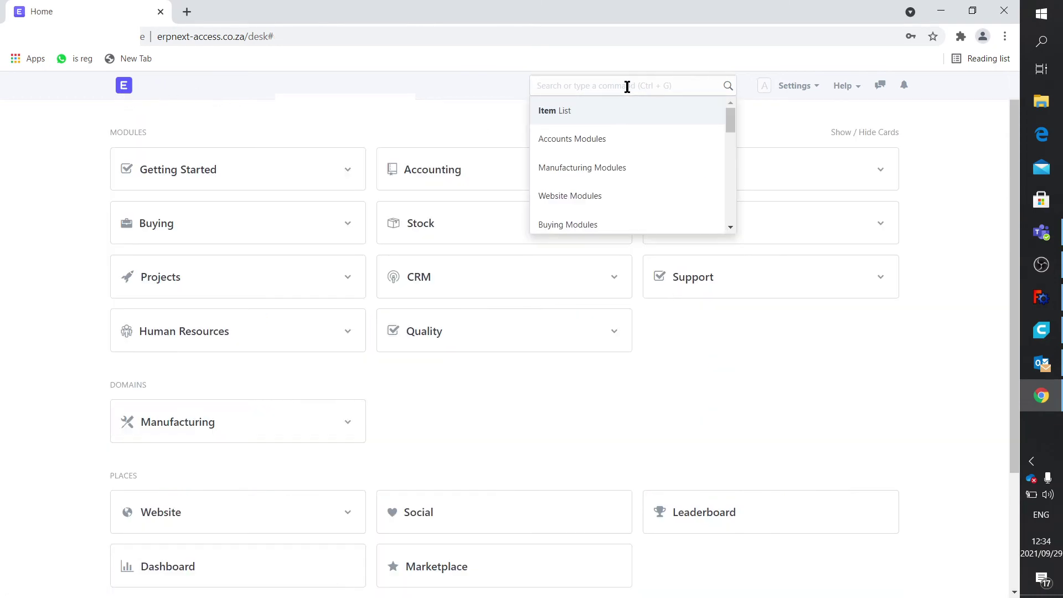
type("conversi")
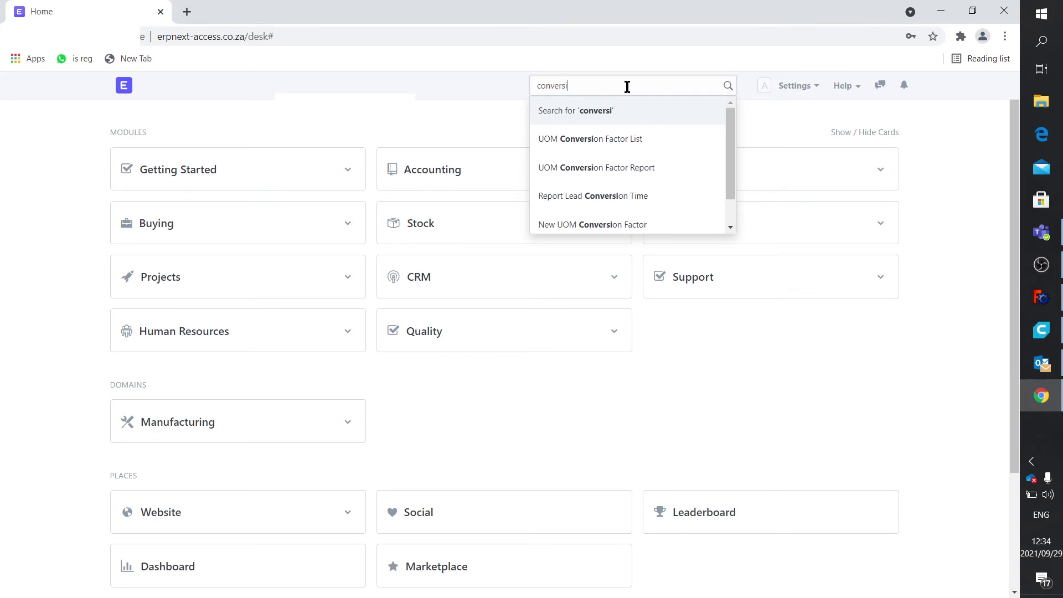
left_click(612, 145)
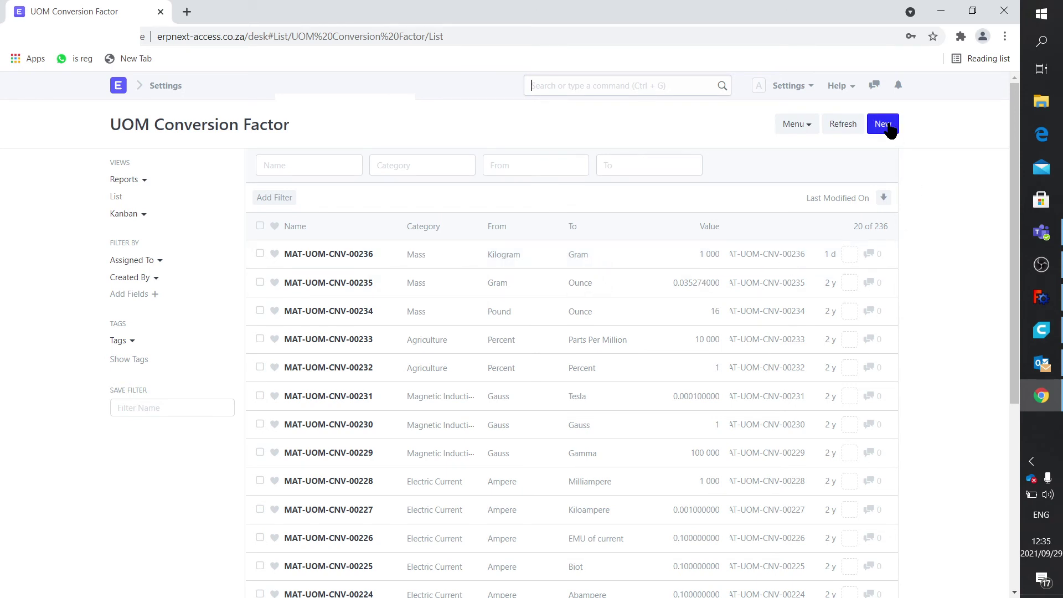
Open record MAT-UOM-CNV-00236: Mass category, Kilogram to Gram, value 1 000
left_click(354, 255)
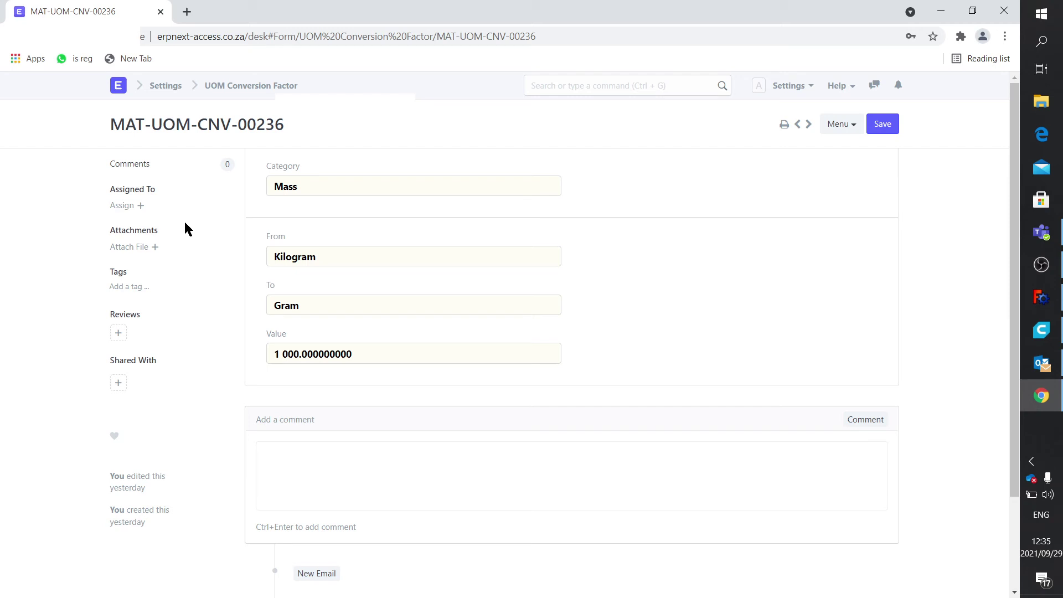
Leave record MAT-UOM-CNV-00236 for the Desk home page
left_click(118, 88)
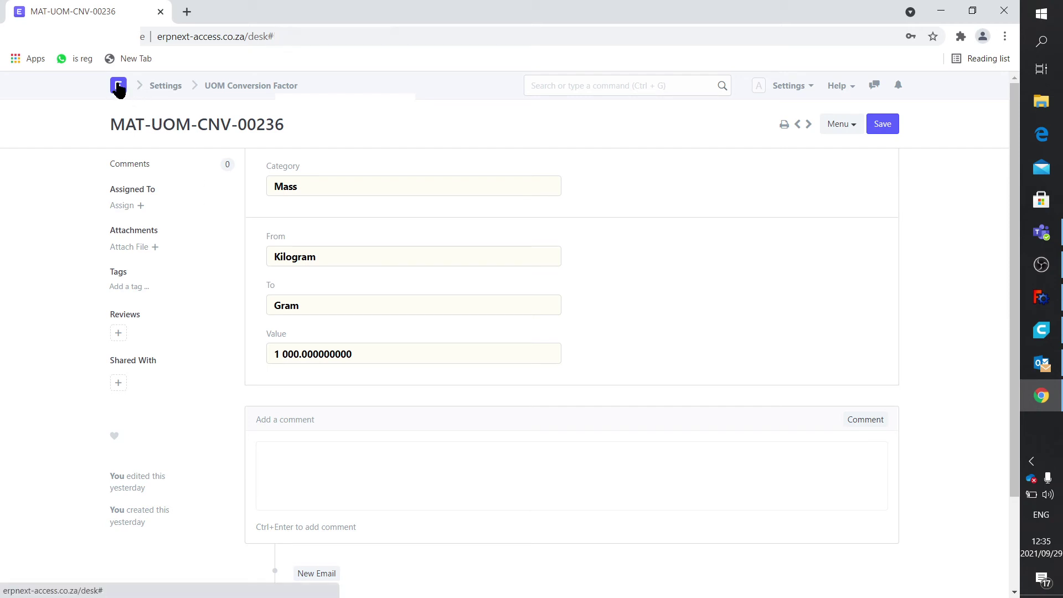